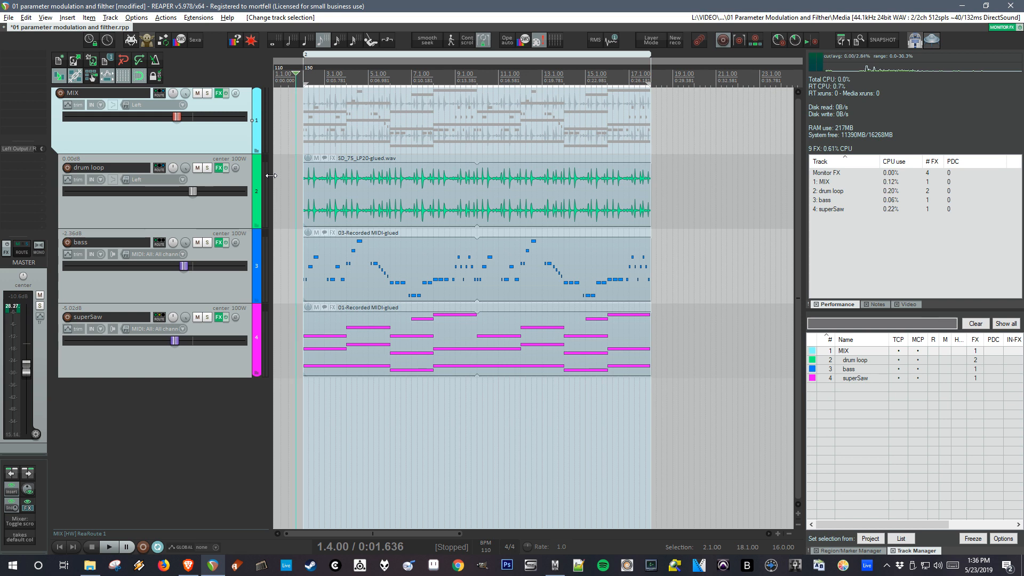
left_click(220, 219)
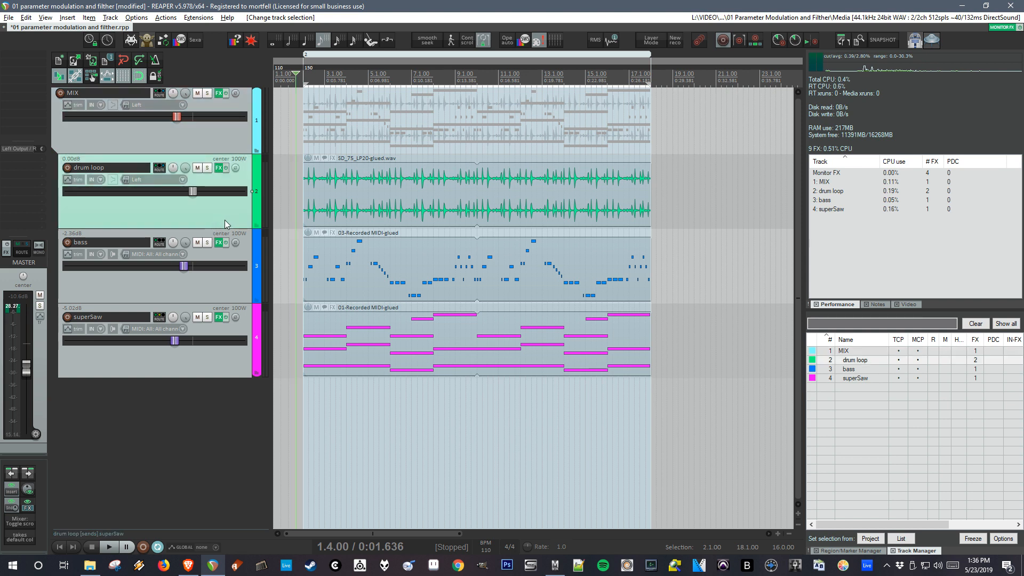
left_click(245, 252)
left_click(245, 328)
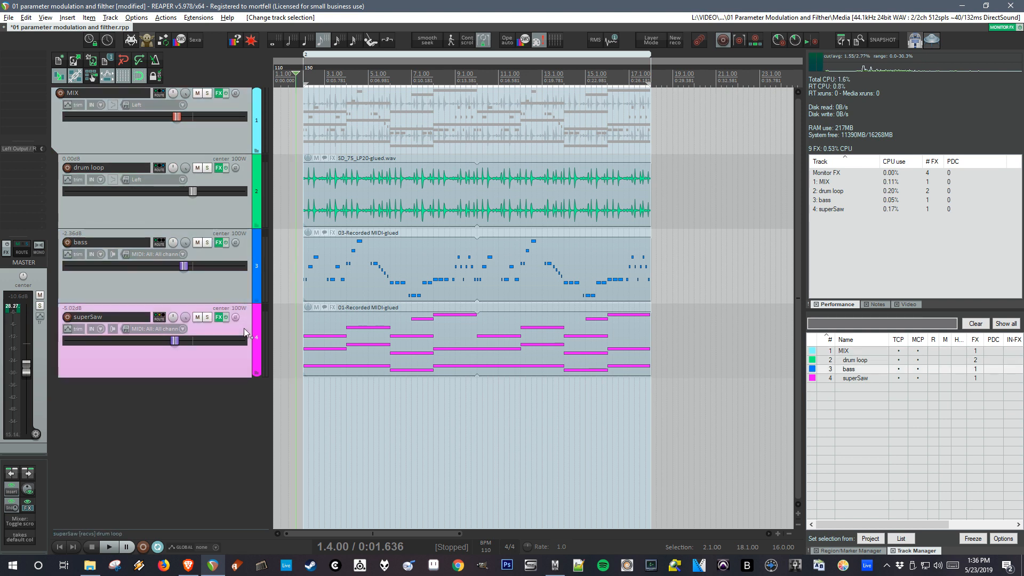
- Add the JS: Moog 4-Pole Filter to the bass track's effects and start playback
left_click(245, 247)
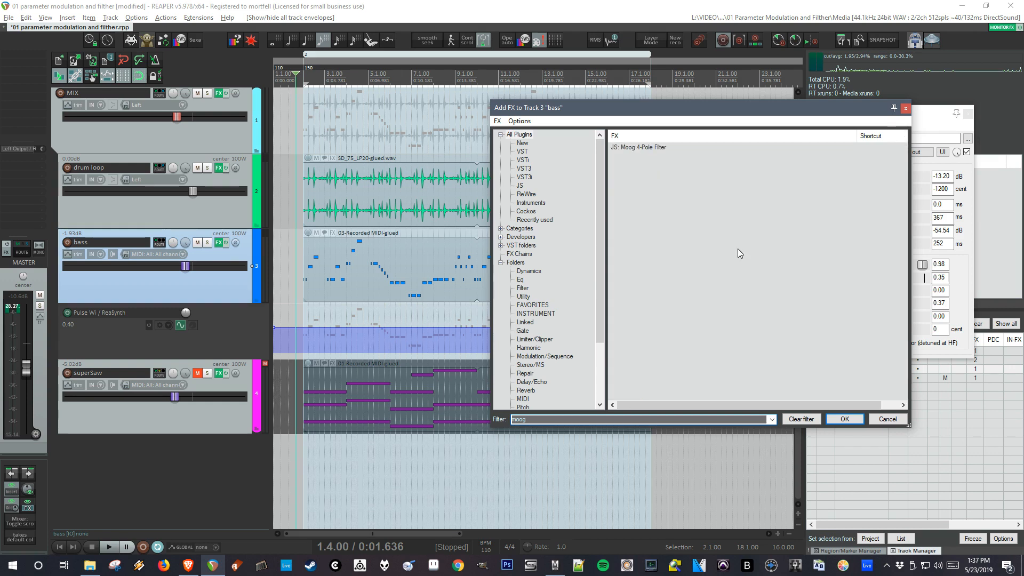
left_click(640, 149)
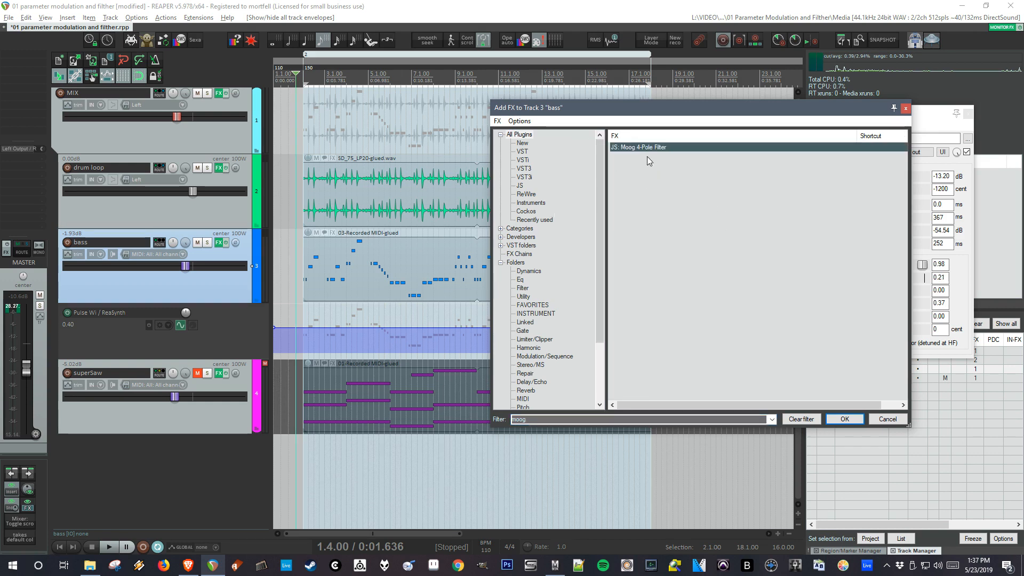
key("Return")
key("space")
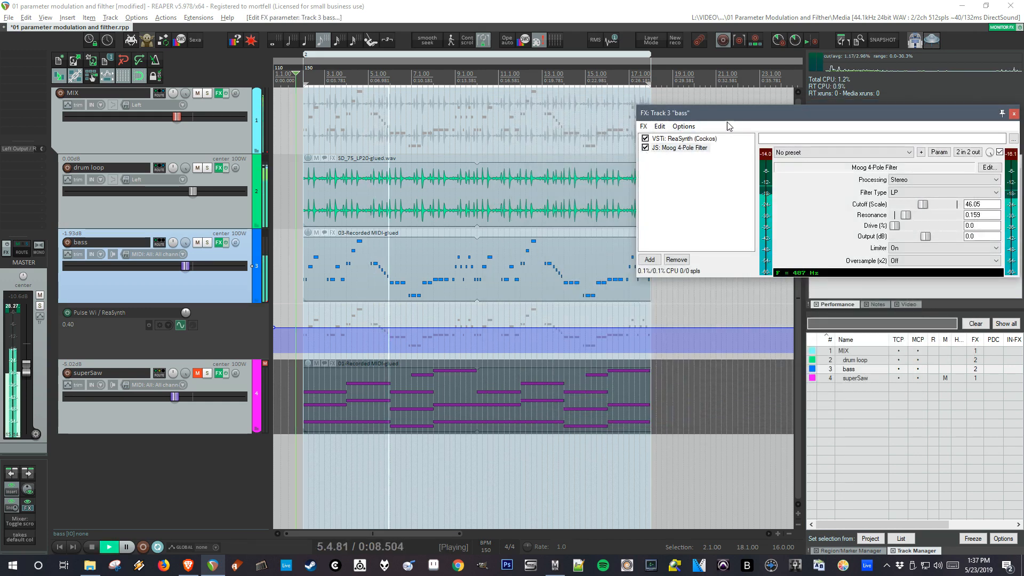
left_click_drag(728, 121, 674, 74)
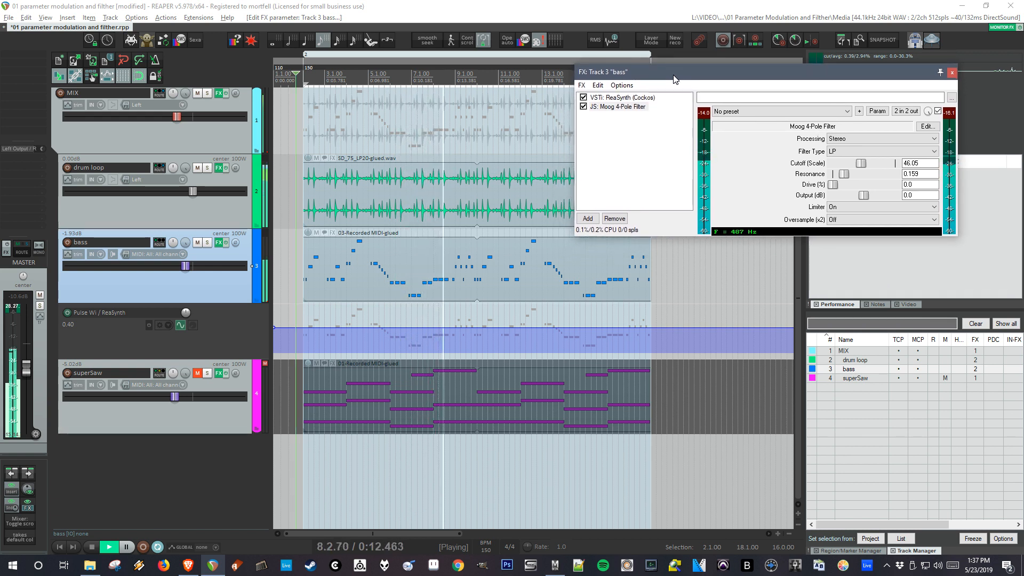
- Set the bass filter's cutoff to 45.15, show its envelope and enable parameter modulation from an audio control signal (sidechain)
left_click_drag(865, 164, 864, 164)
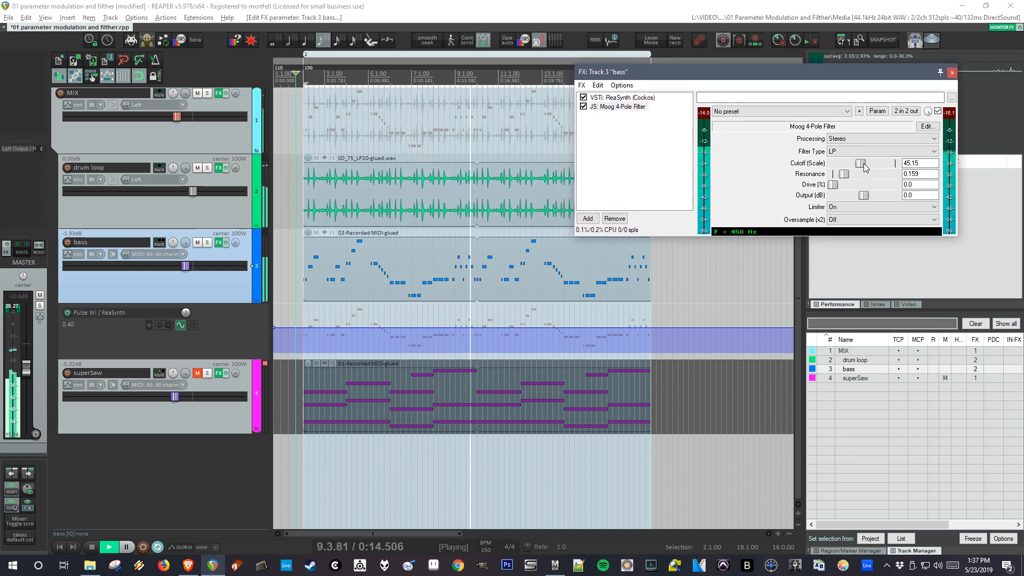
key("e")
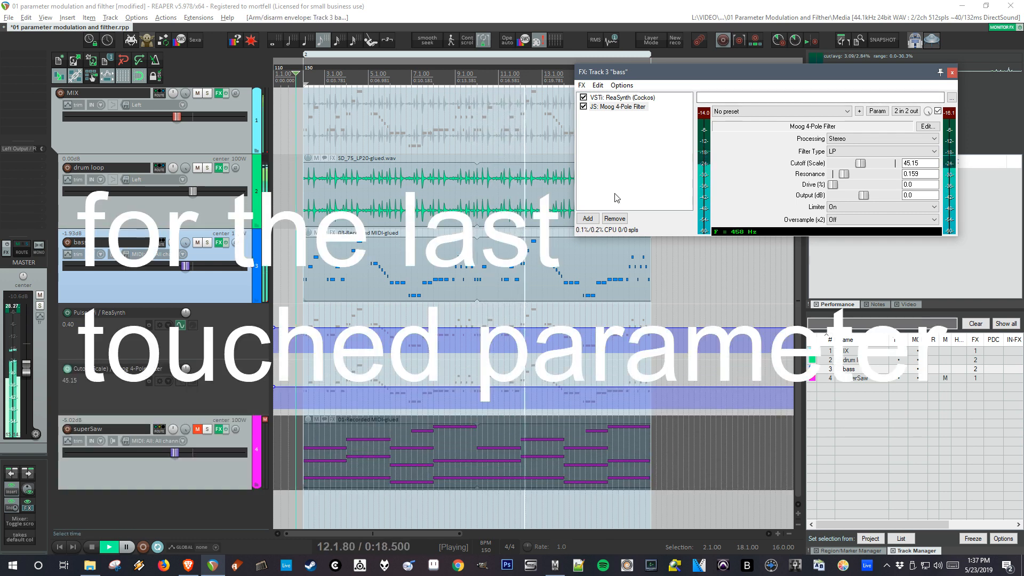
left_click(180, 381)
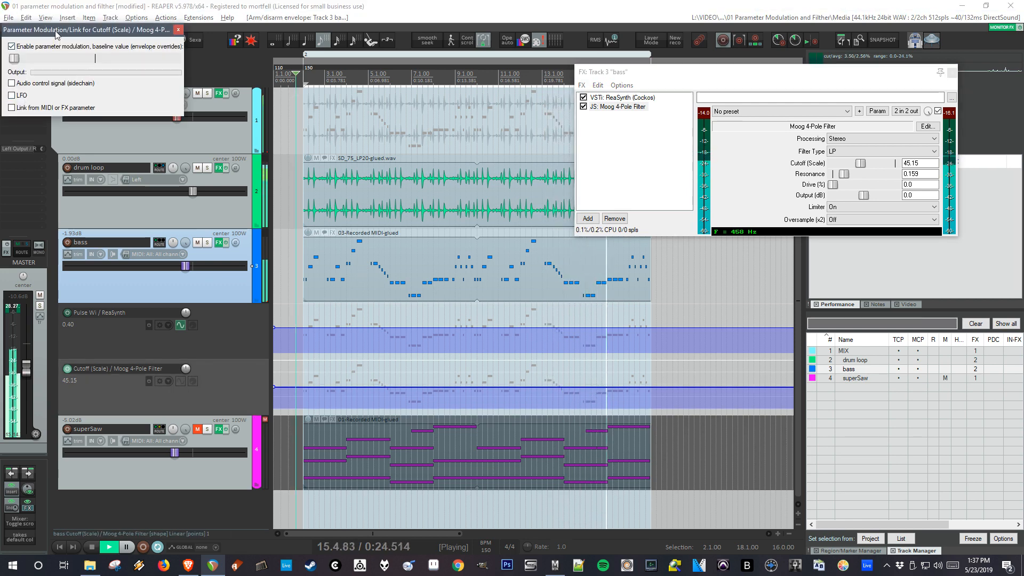
left_click_drag(56, 34, 734, 257)
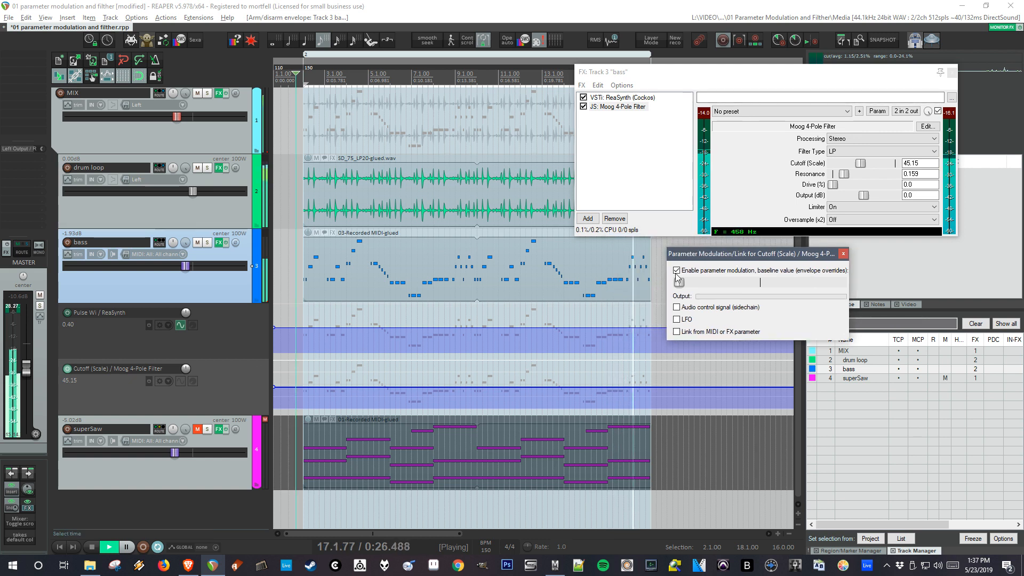
left_click(676, 307)
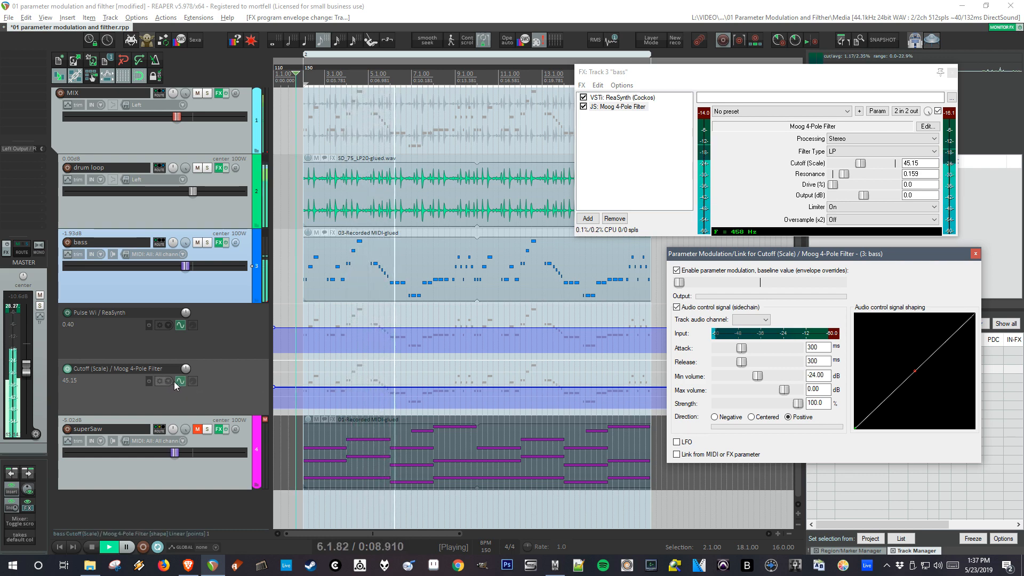
- Set the cutoff modulation's track audio channel to 1+2, with a 53 ms attack and a 352 ms release
left_click(221, 289)
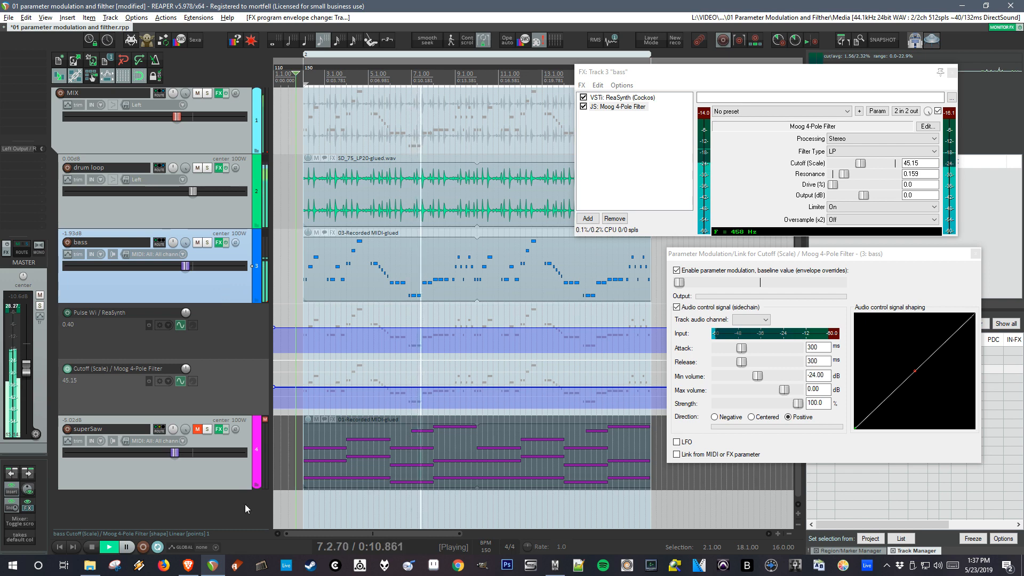
scroll(259, 160, "up", 1)
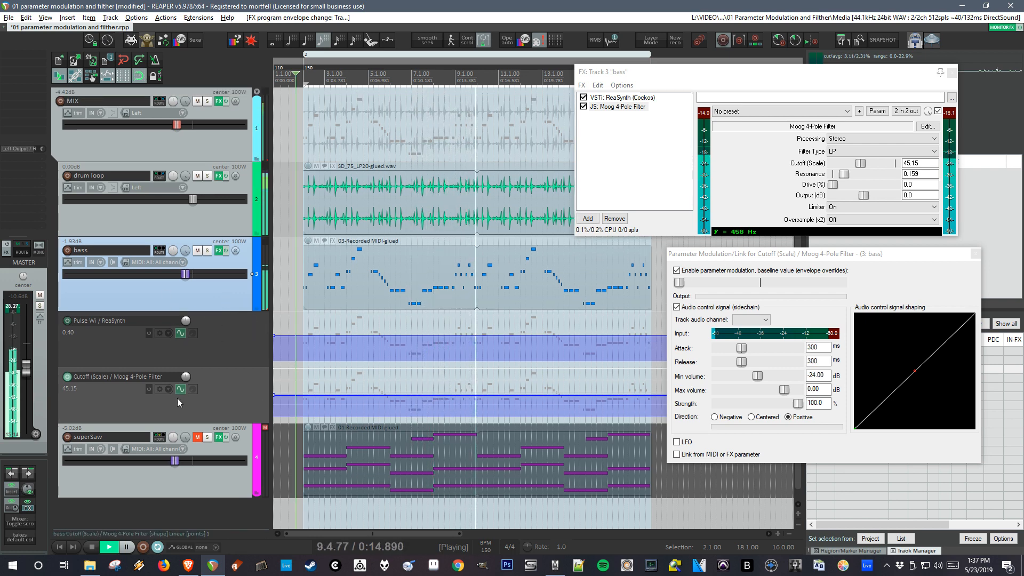
left_click_drag(854, 254, 853, 260)
left_click_drag(741, 354, 722, 355)
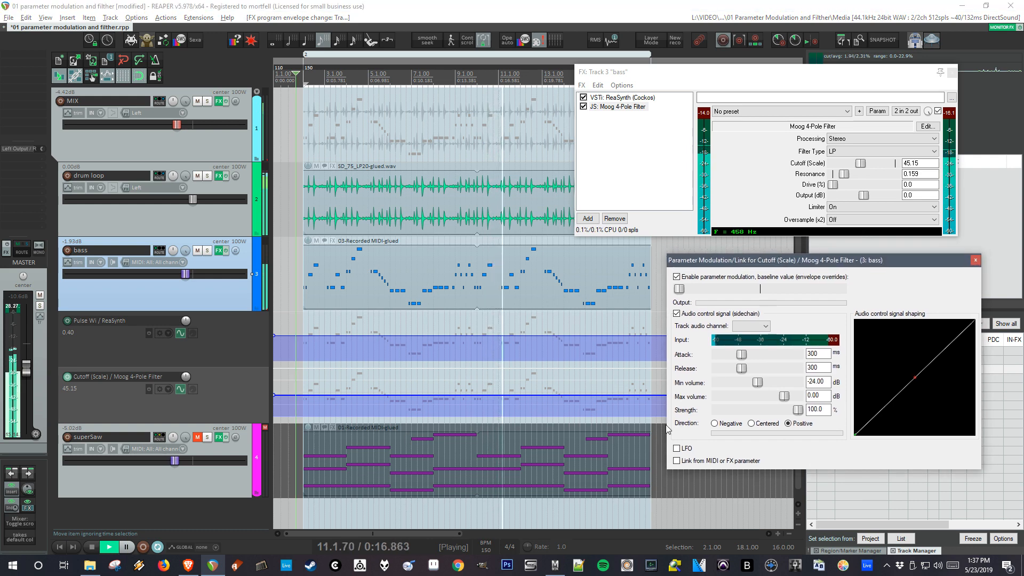
left_click(751, 326)
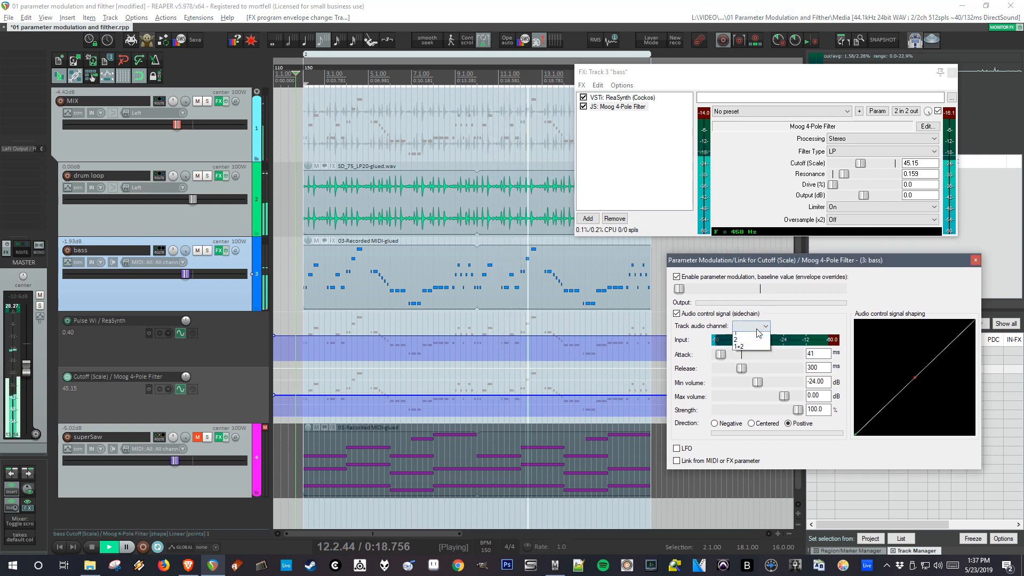
left_click(747, 335)
left_click_drag(721, 354, 744, 369)
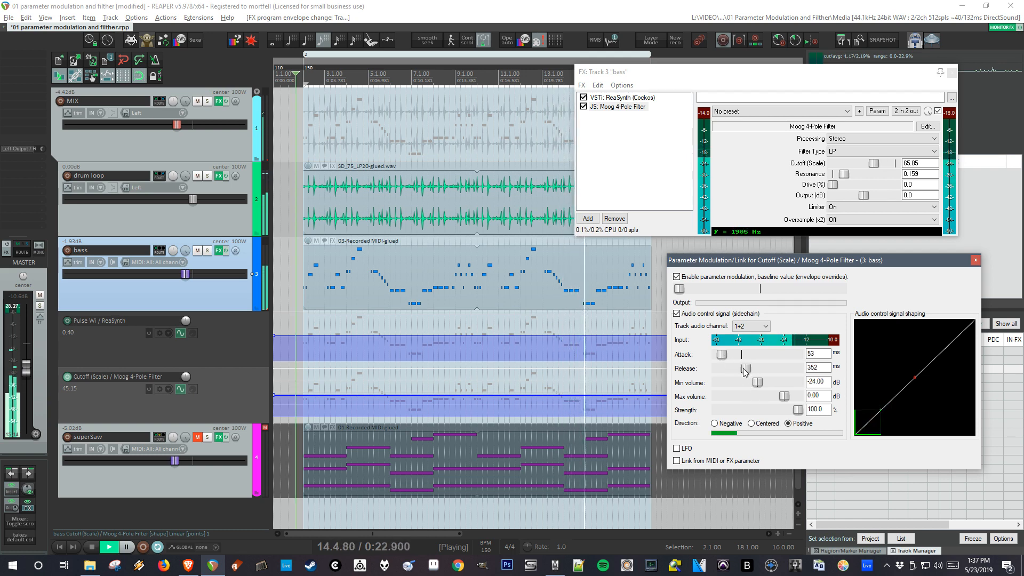
- Refine the modulation to 265 ms release, -40.63 dB min volume, 0.19 dB max volume and 68.7% strength, bend its shaping curve downward, and close the effect windows
mouse_move(783, 397)
left_mouse_down()
mouse_move(739, 383)
mouse_move(787, 402)
mouse_move(739, 384)
mouse_move(781, 398)
mouse_move(774, 411)
left_mouse_up()
left_click_drag(916, 378, 917, 393)
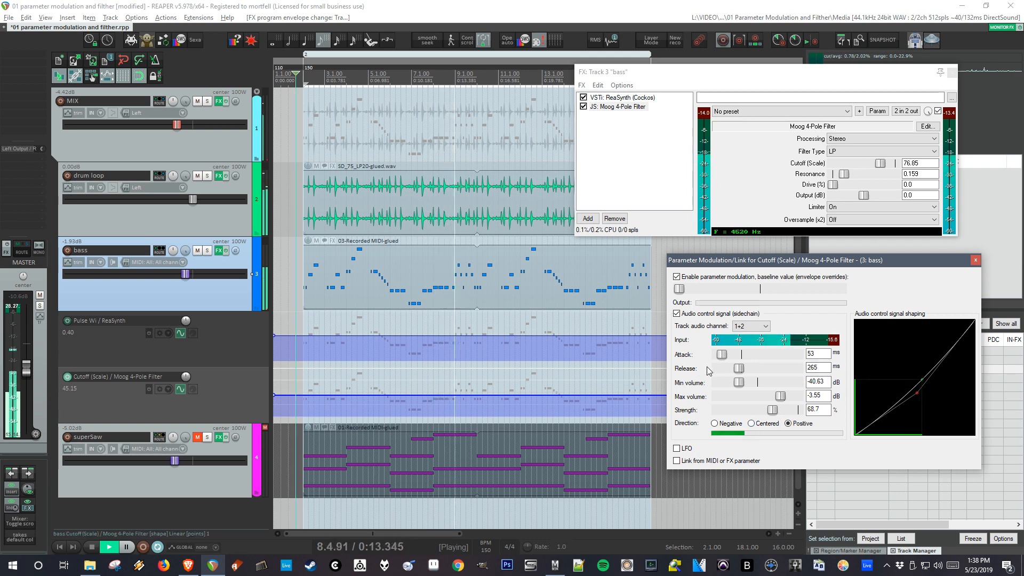
left_click_drag(780, 396, 784, 397)
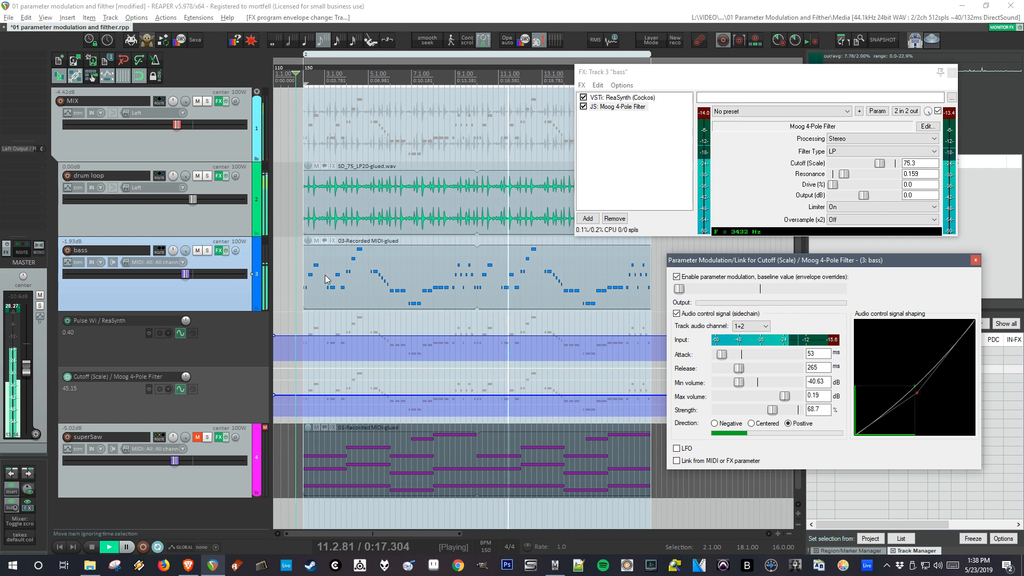
left_click(975, 263)
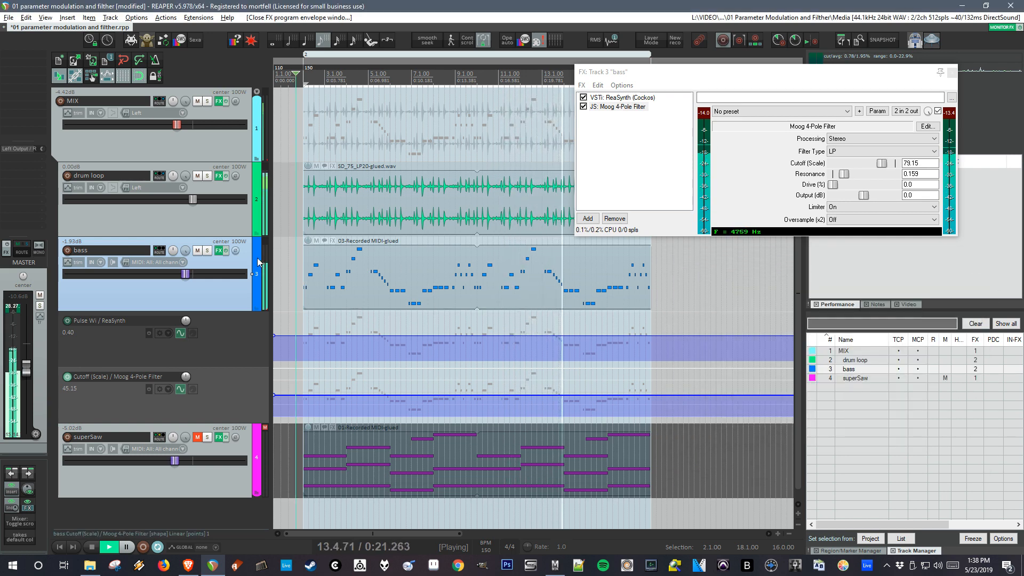
left_click(952, 72)
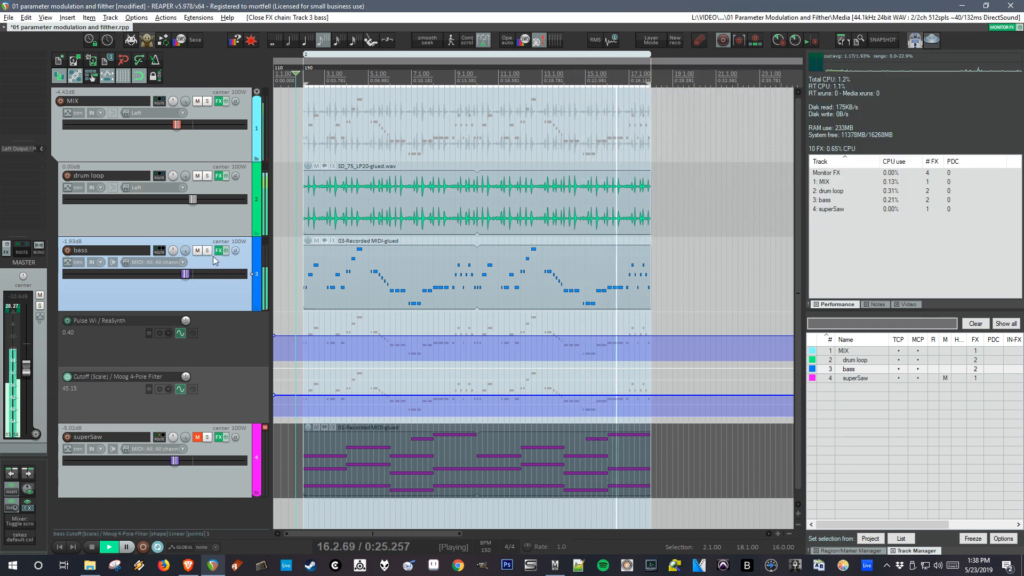
- Mute the bass track, unmute the superSaw track and play it briefly with the drum loop
key("space")
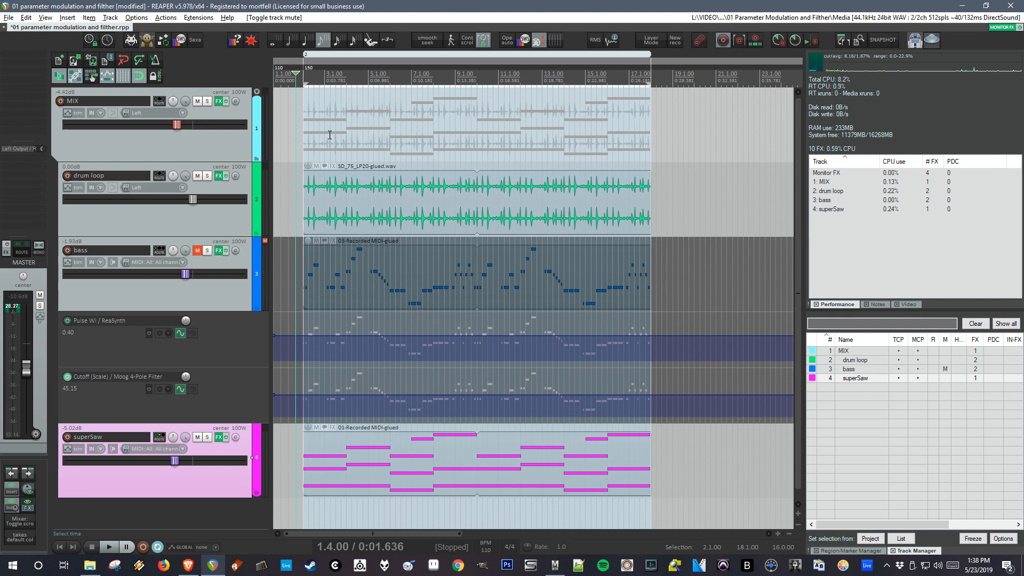
key("space")
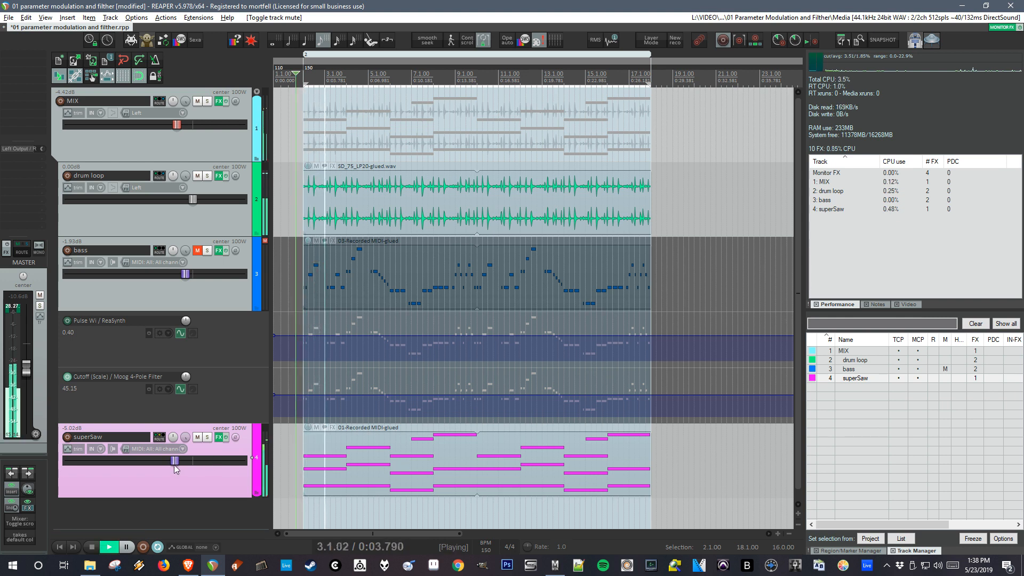
key("space")
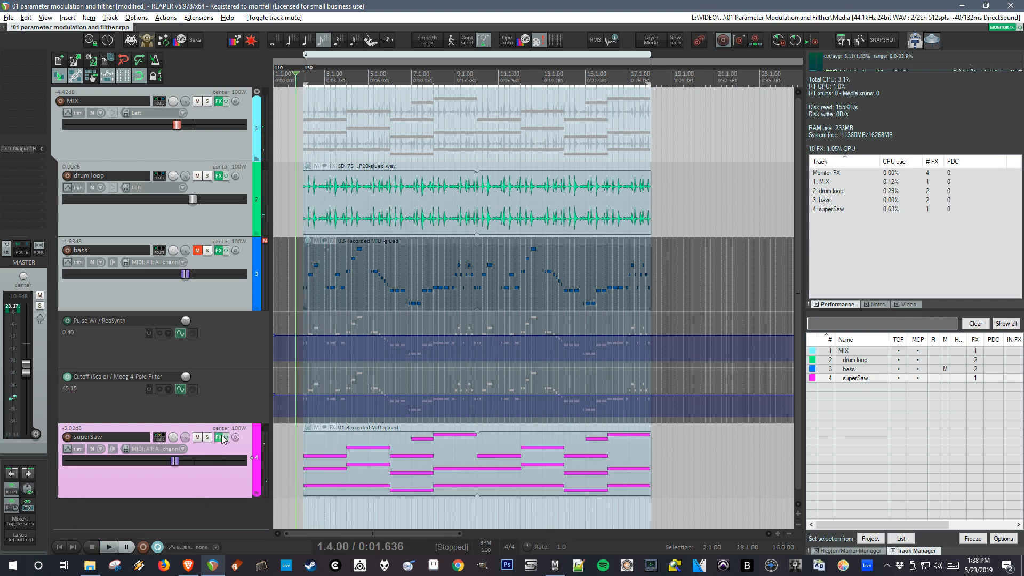
- Add the JS: Moog 4-Pole Filter after the Surge synth on the superSaw track
left_click(219, 438)
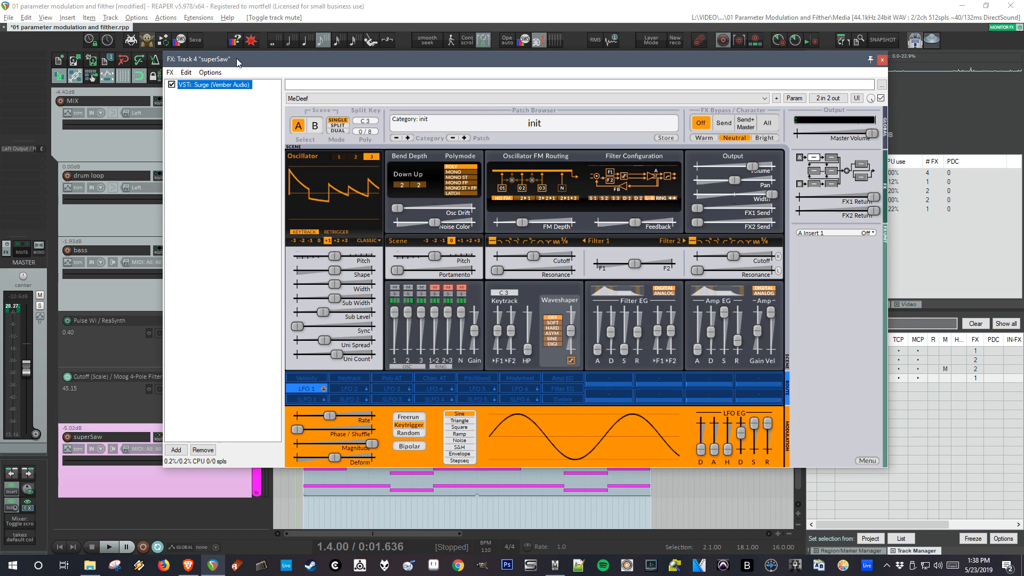
left_click_drag(238, 63, 310, 26)
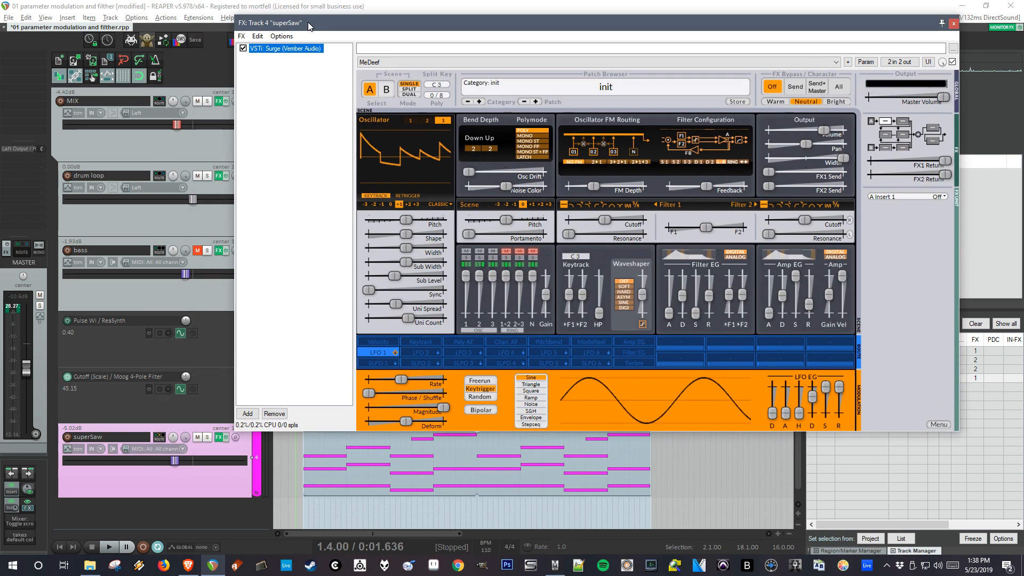
left_click(306, 517)
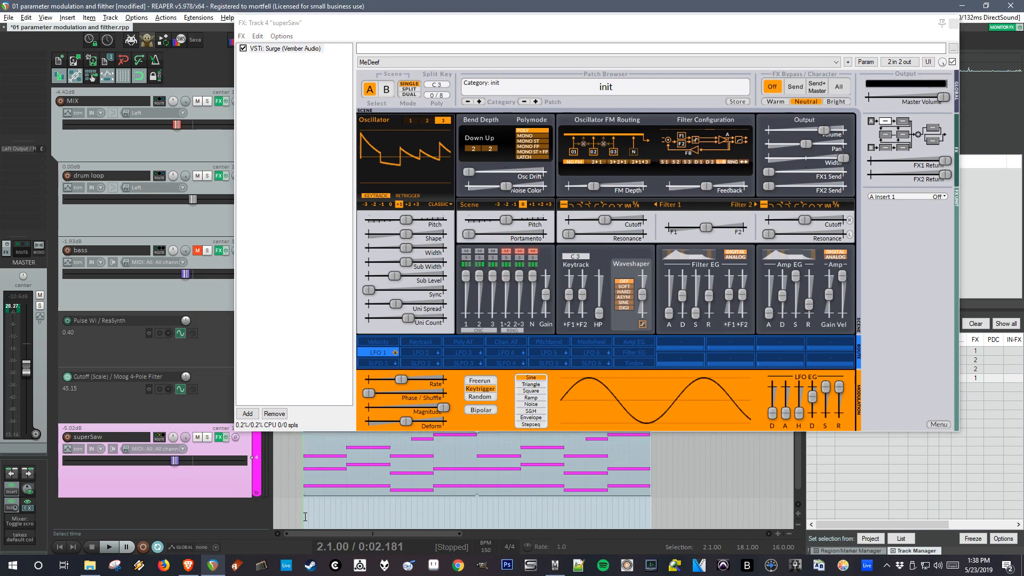
key("space")
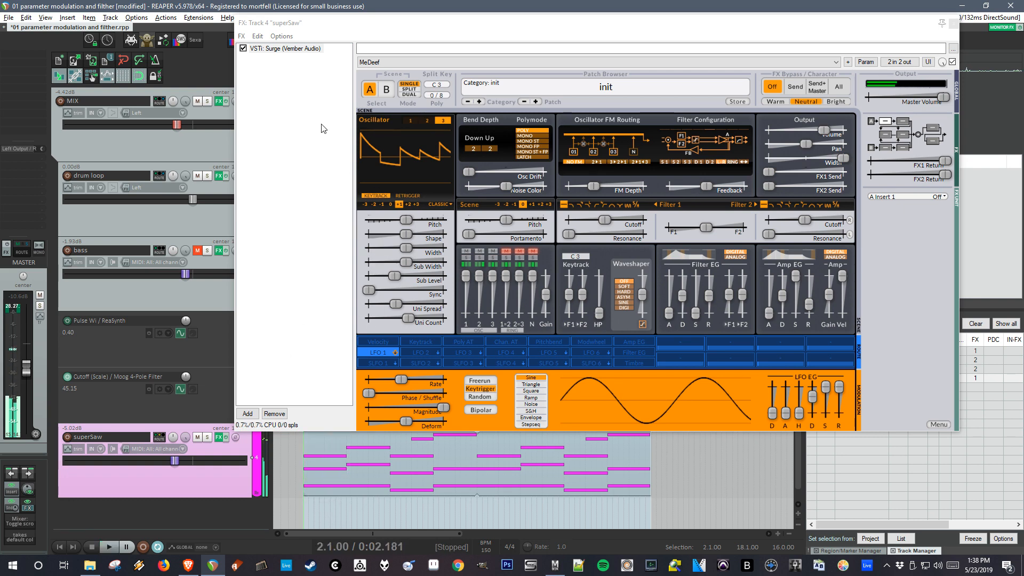
double_click(299, 187)
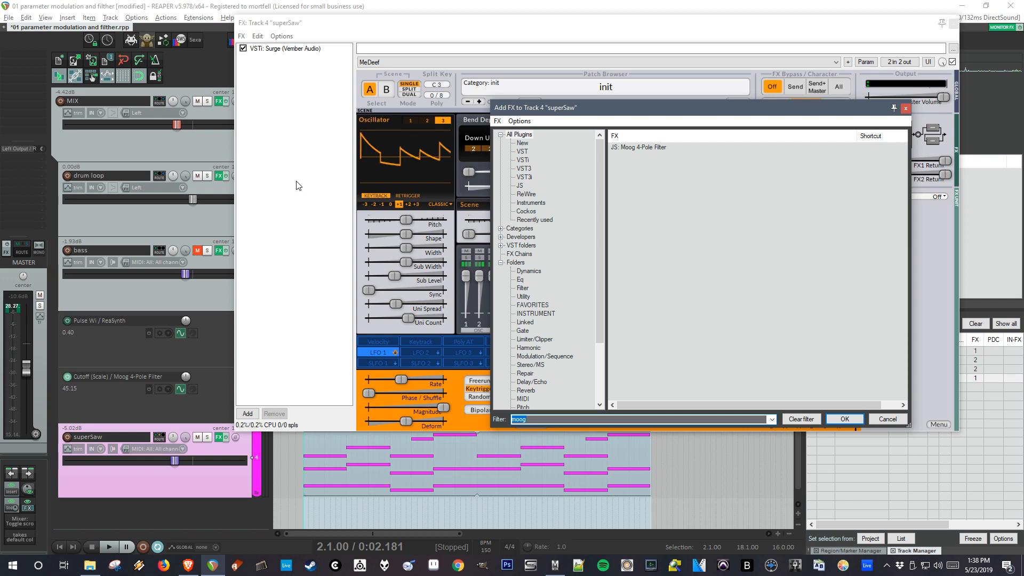
key("Return")
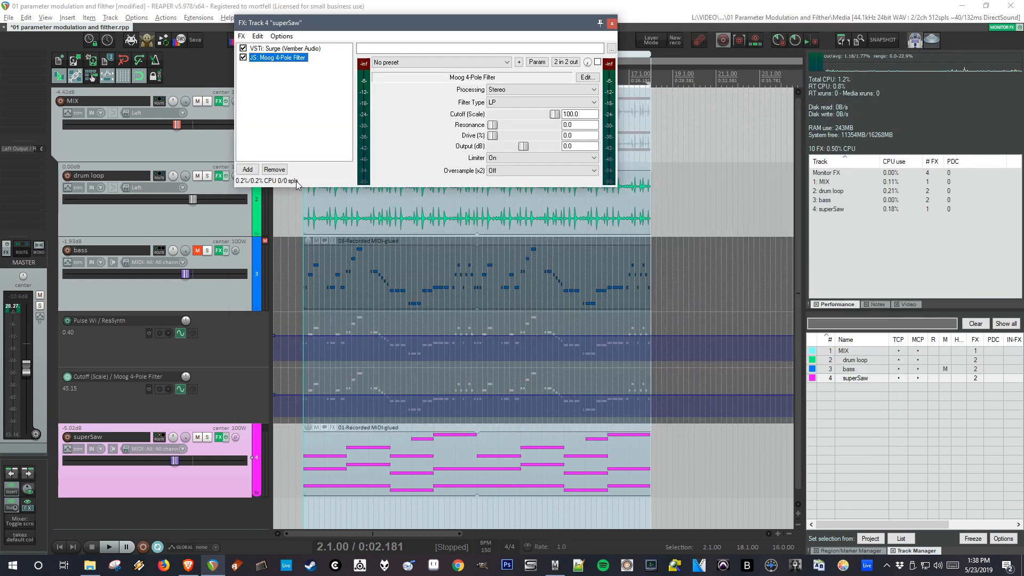
- Lower the superSaw filter's cutoff to 46.95 during playback
key("space")
left_click_drag(555, 114, 518, 120)
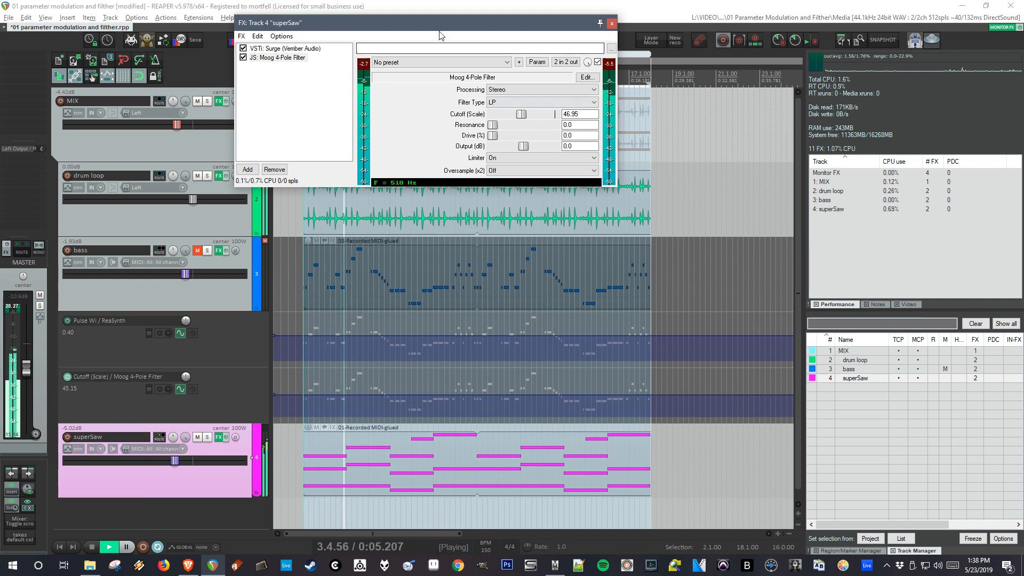
left_click_drag(440, 28, 548, 63)
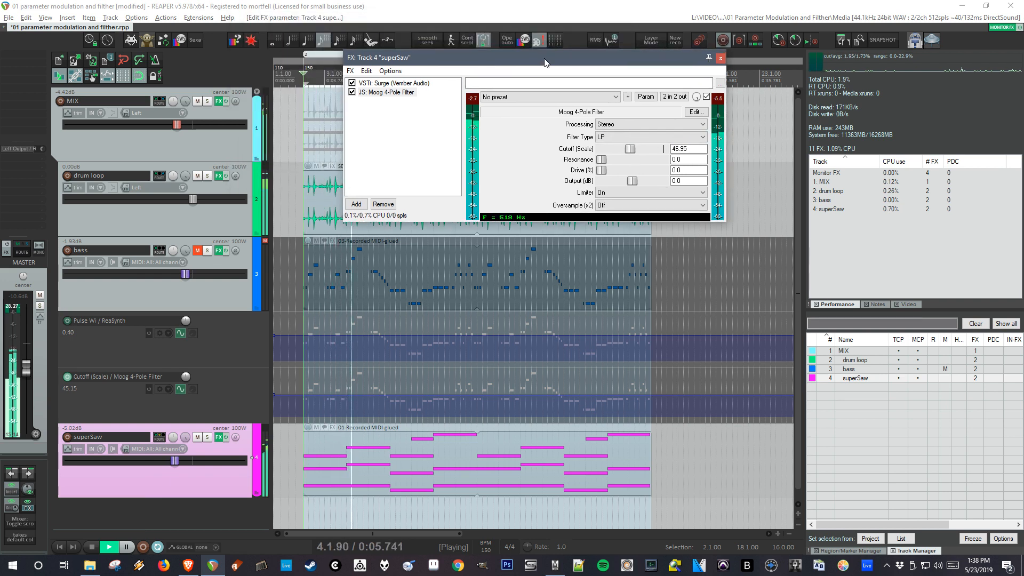
- Check the drum loop track's routing for its send to the superSaw track
left_click(159, 176)
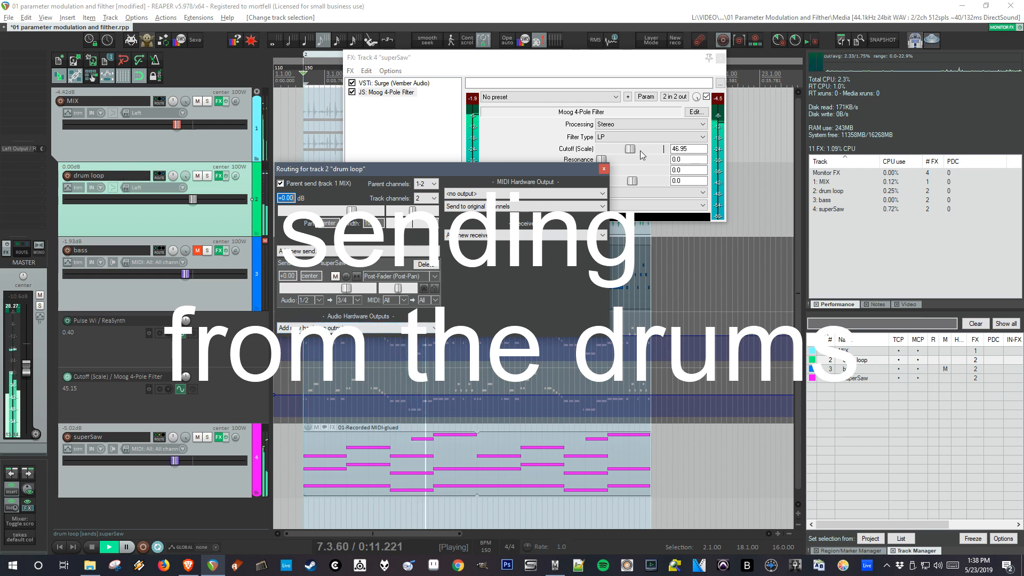
left_click(604, 169)
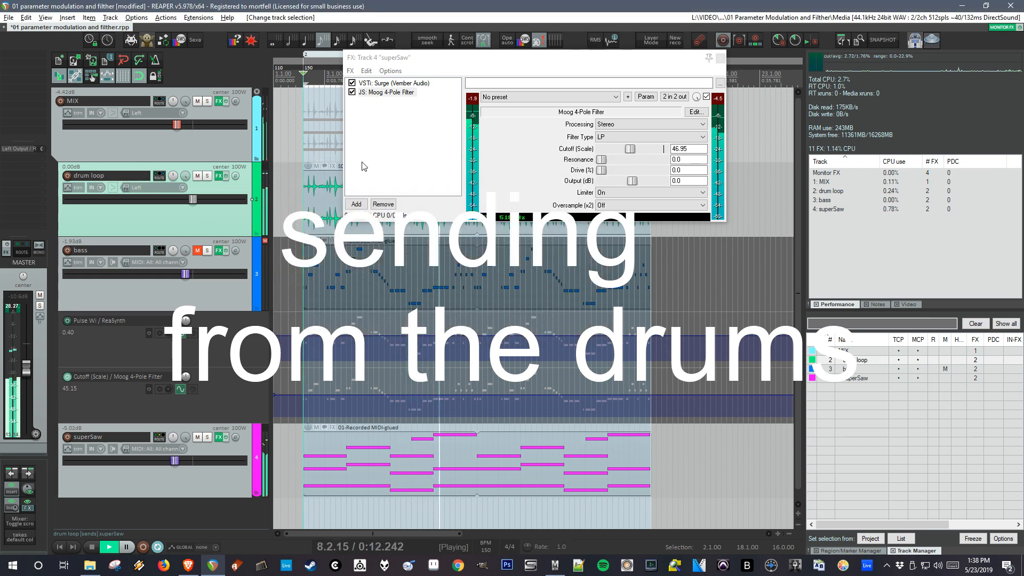
- Set the superSaw filter's cutoff to 45.2 and show the cutoff's envelope
left_click(635, 156)
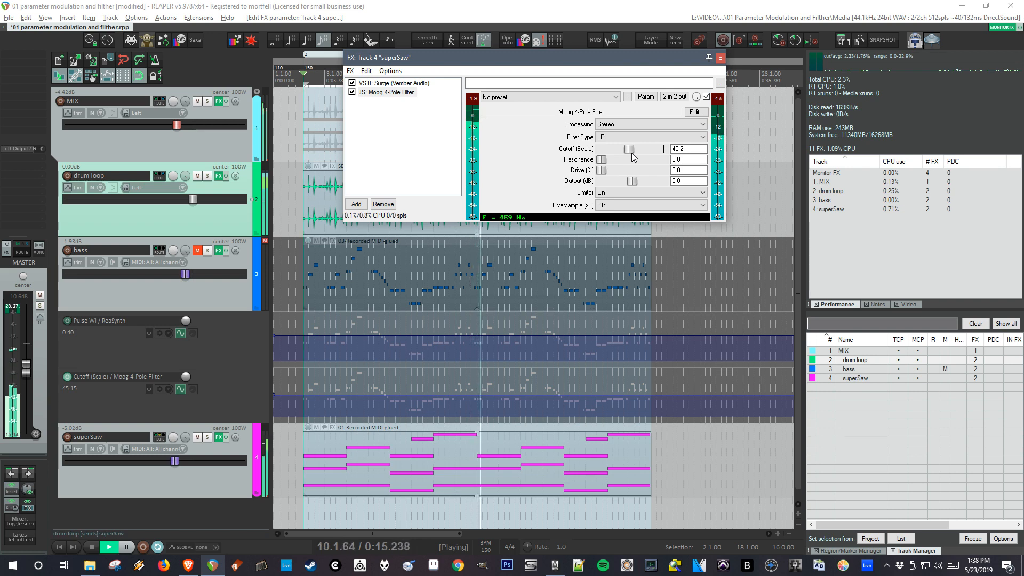
key("e")
scroll(208, 427, "down", 2)
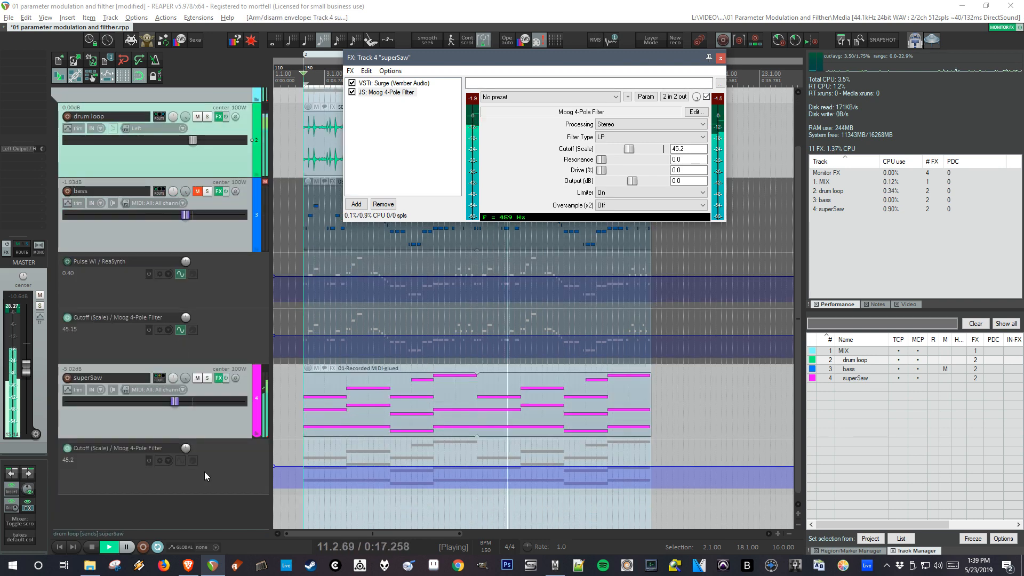
- Modulate the superSaw filter's cutoff with an audio control signal from track audio channels 3+4
left_click(181, 462)
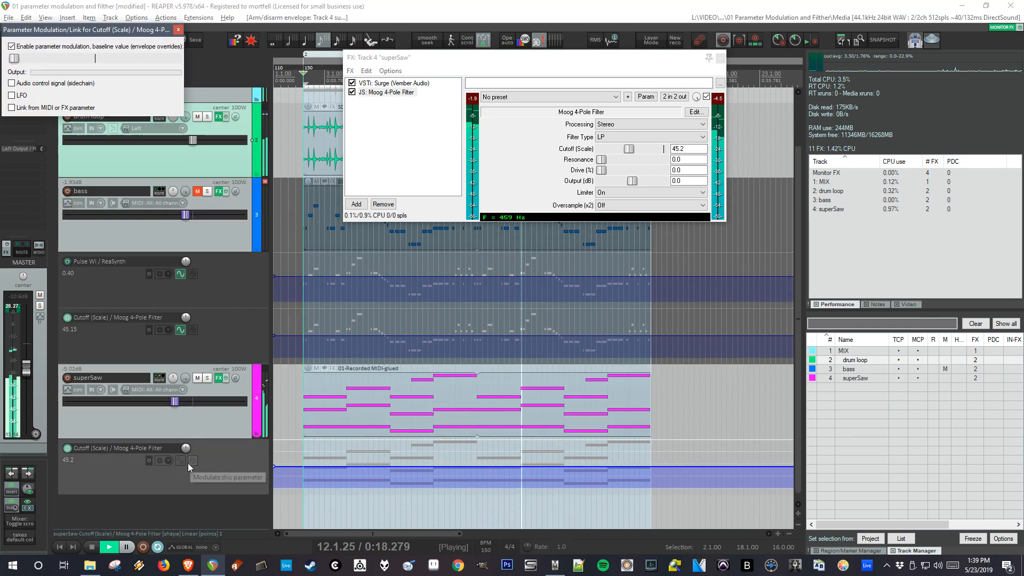
left_click(12, 83)
left_click_drag(56, 30, 678, 198)
left_click(705, 264)
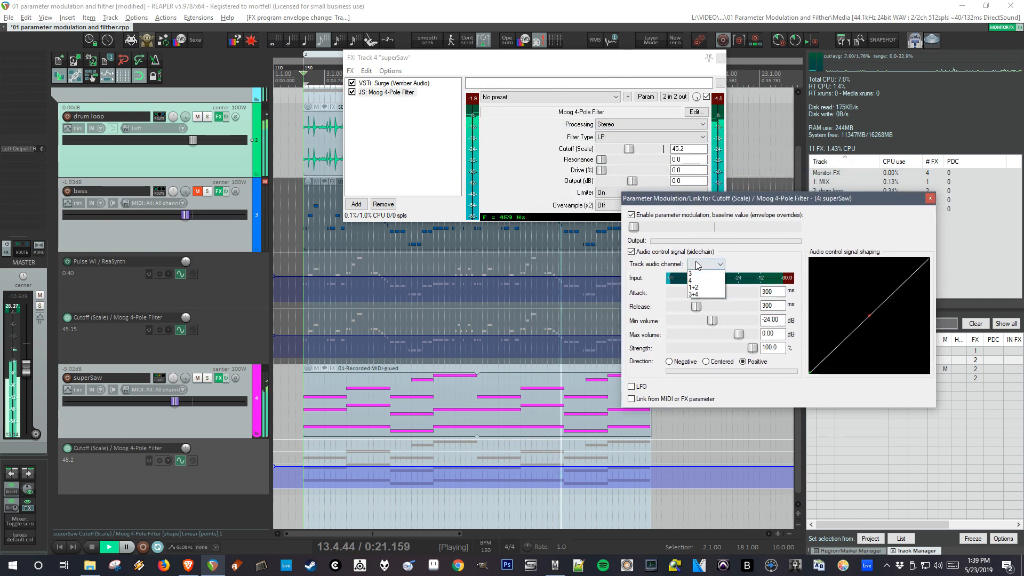
left_click(705, 309)
left_click_drag(740, 203, 806, 213)
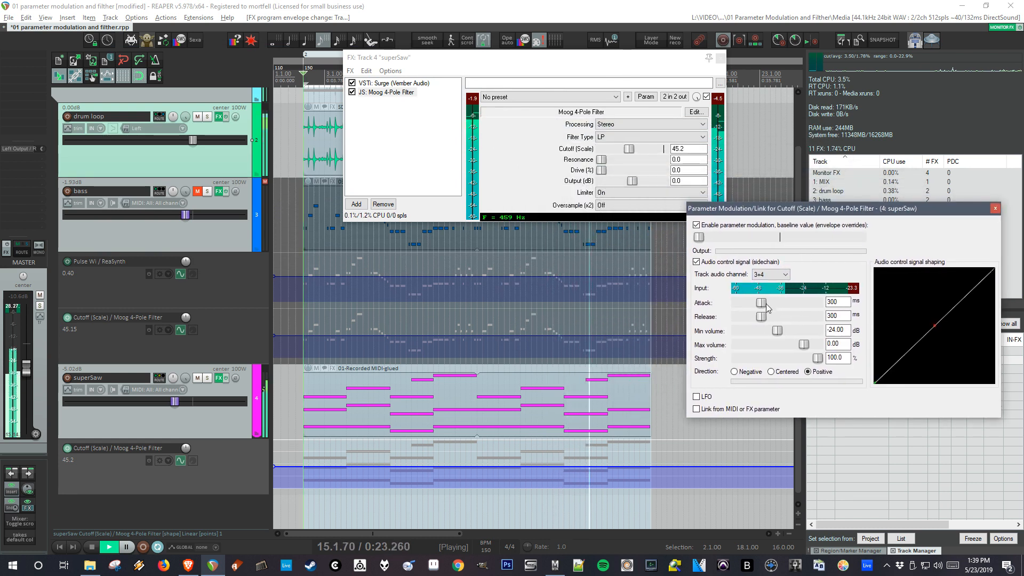
- Set the sidechain attack to 8 ms, release to 147 ms, min volume to -48.62 dB, max volume to -2.90 dB and strength to 96%
left_click_drag(761, 317, 742, 331)
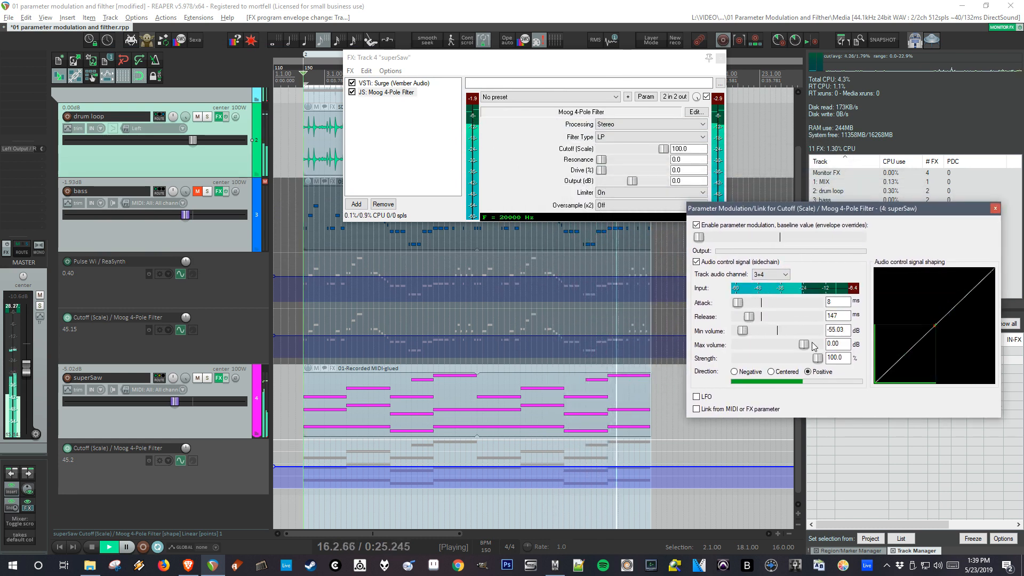
left_click_drag(804, 344, 750, 332)
left_click_drag(818, 359, 814, 359)
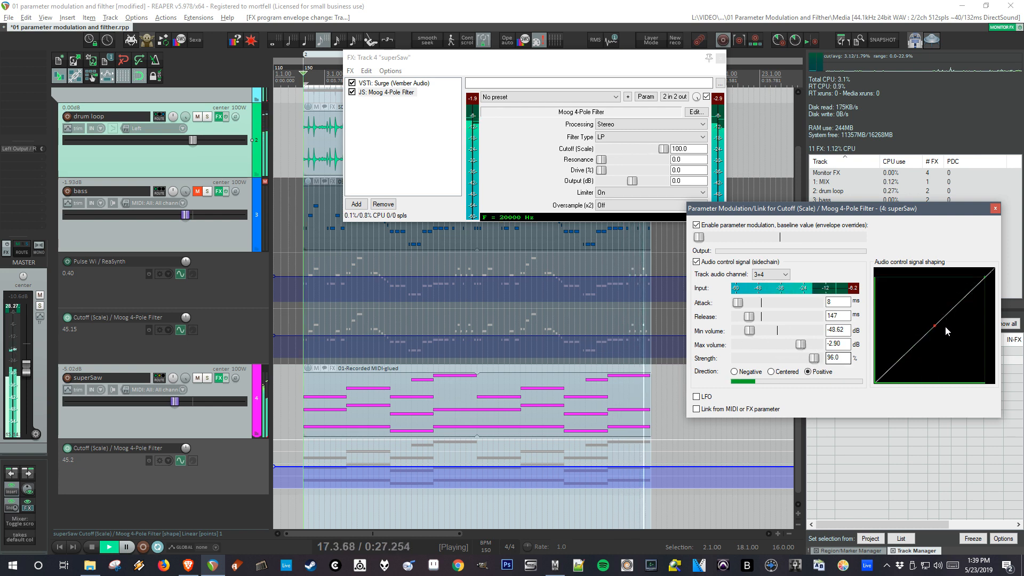
- Bend the audio control shaping curve downward and set strength to 82.7%, min volume to -42.43 dB and max volume to 10.06 dB
left_click_drag(935, 325, 941, 350)
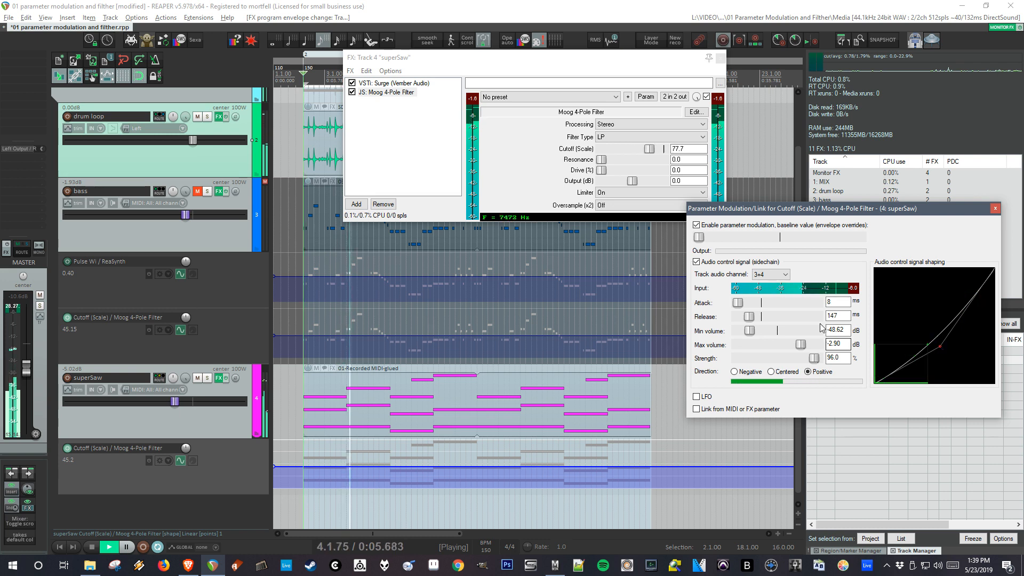
left_click_drag(815, 358, 804, 359)
left_click_drag(750, 331, 757, 332)
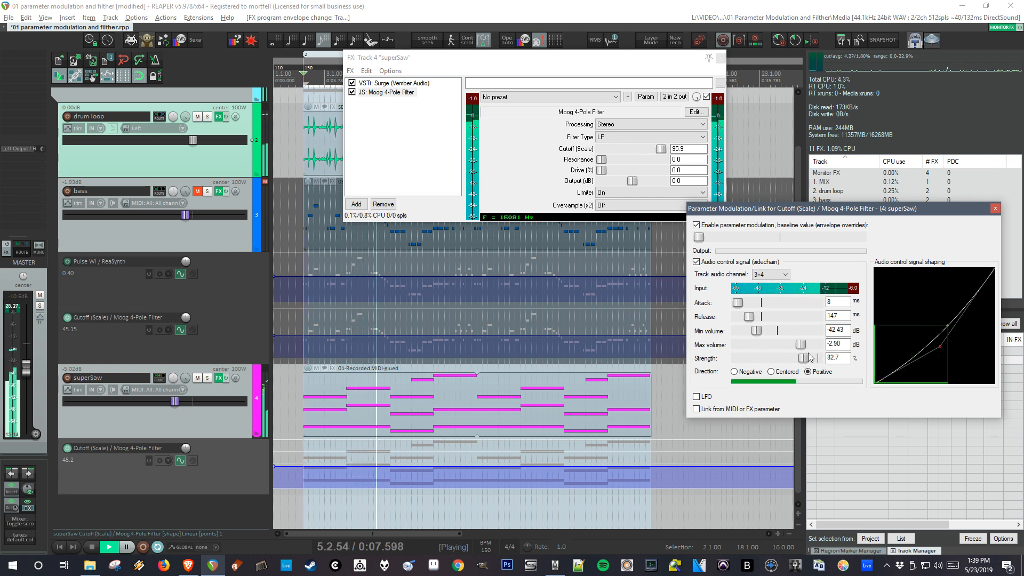
left_click_drag(818, 344, 815, 344)
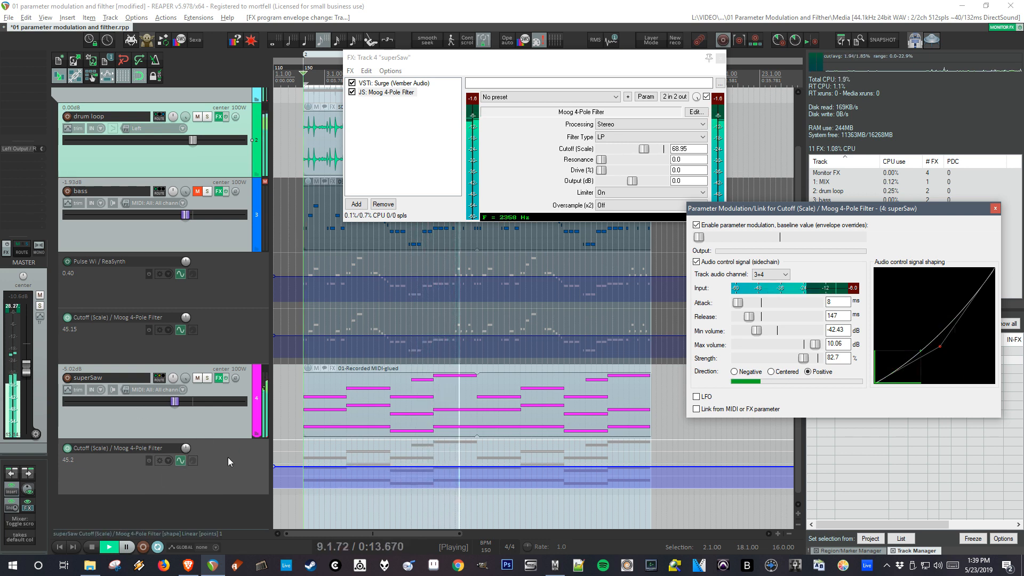
- Dip the superSaw cutoff envelope to its minimum mid-loop, raise it again at the loop's end, and fine-tune the modulation strength to 82.7%
mouse_move(368, 467)
left_mouse_down()
mouse_move(367, 495)
mouse_move(368, 448)
mouse_move(368, 474)
left_mouse_up()
left_click(703, 237)
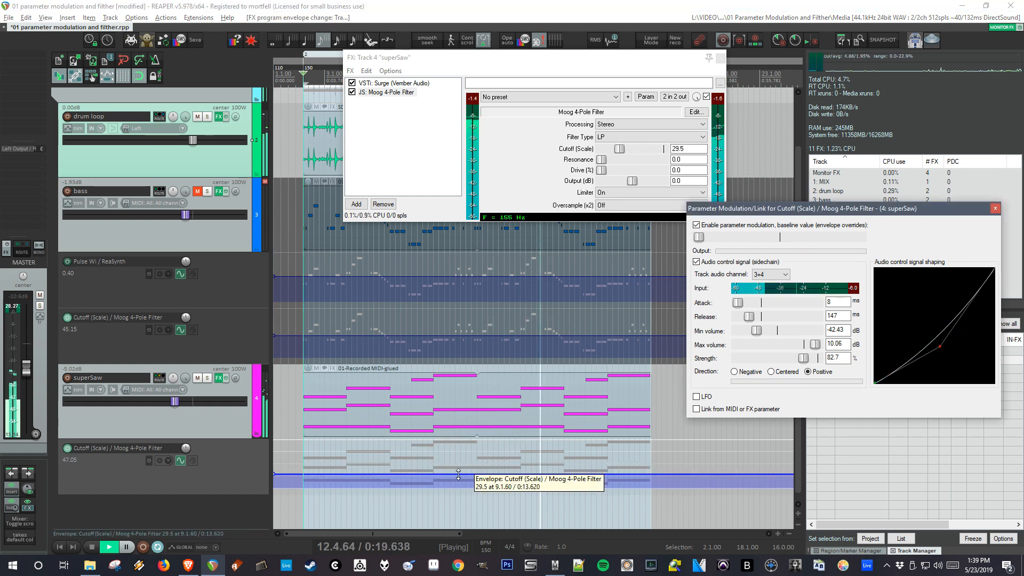
left_click_drag(458, 474, 477, 487)
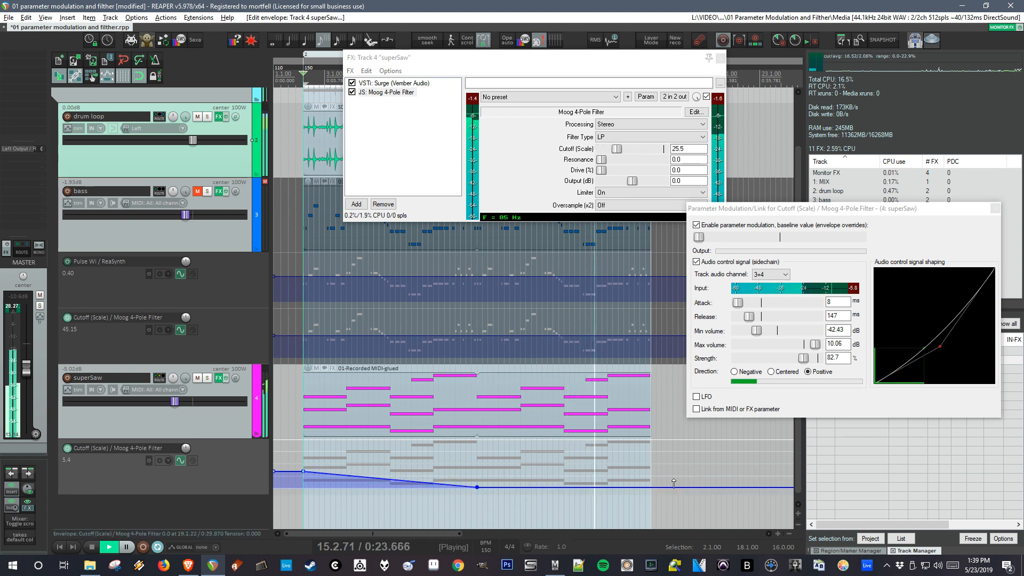
left_click_drag(652, 487, 653, 449)
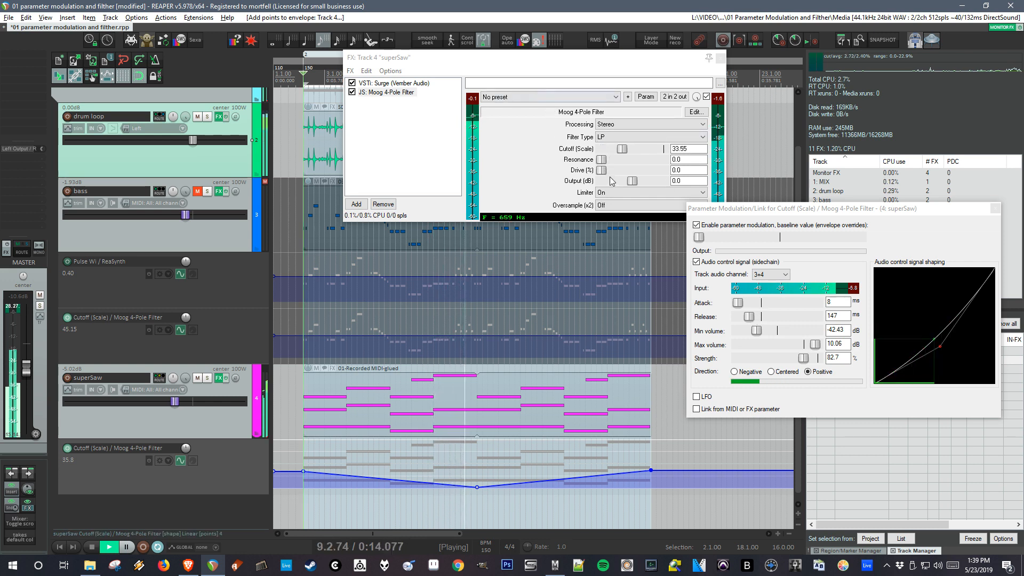
left_click(808, 363)
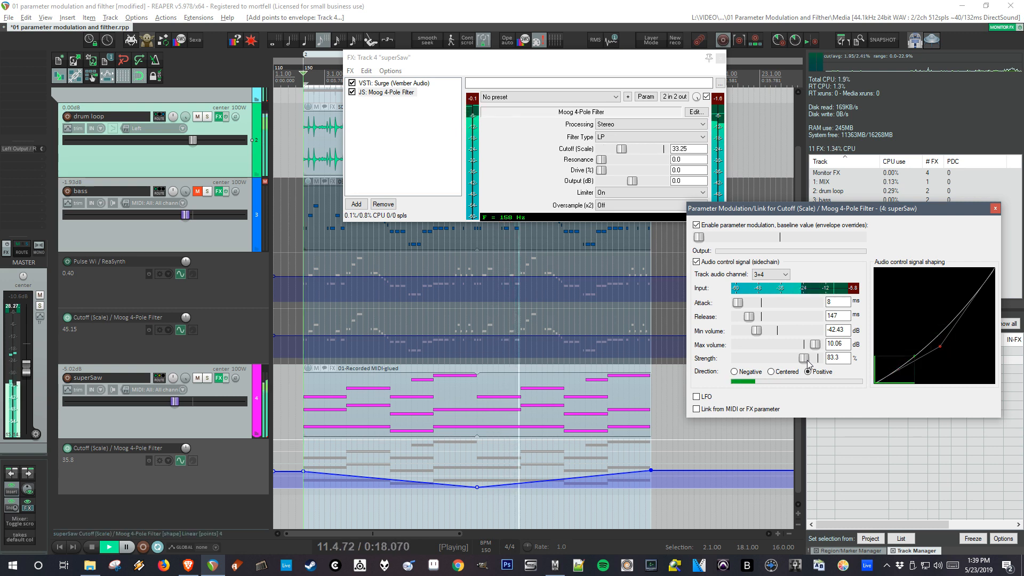
left_click_drag(808, 361, 807, 361)
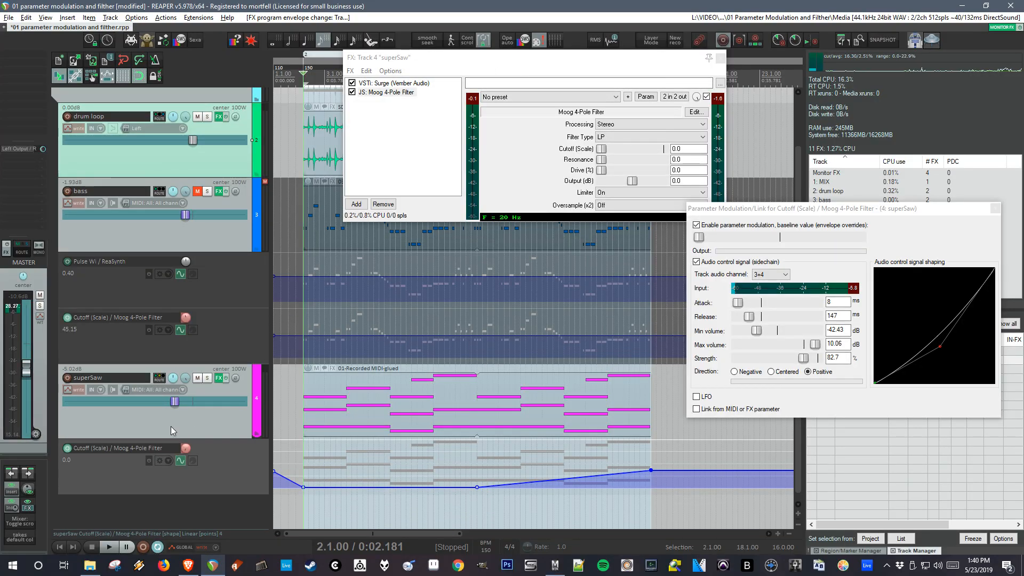
- Remove the global automation override and set only the superSaw track's automation mode to Write
left_click(202, 548)
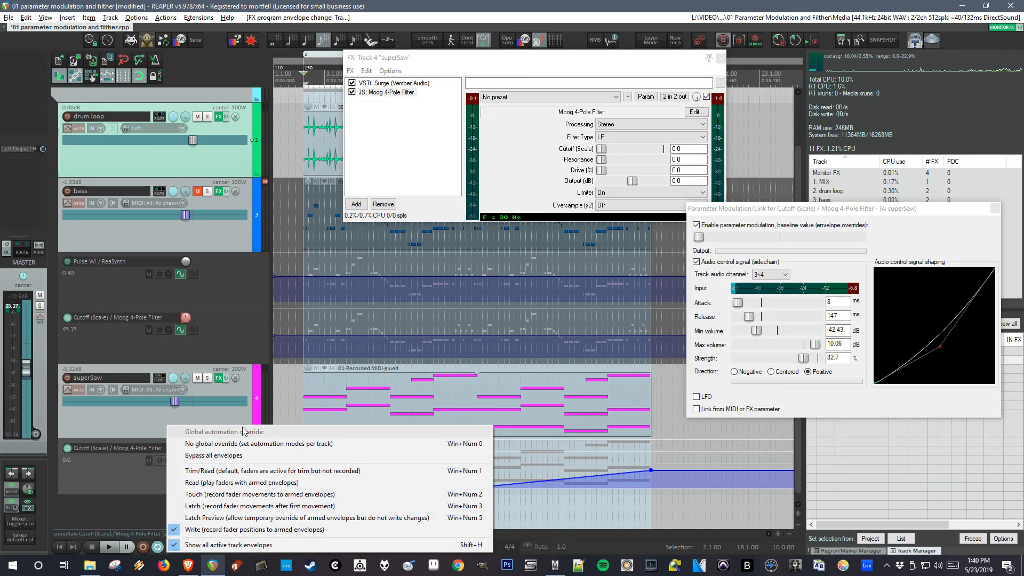
left_click(229, 443)
left_click(78, 389)
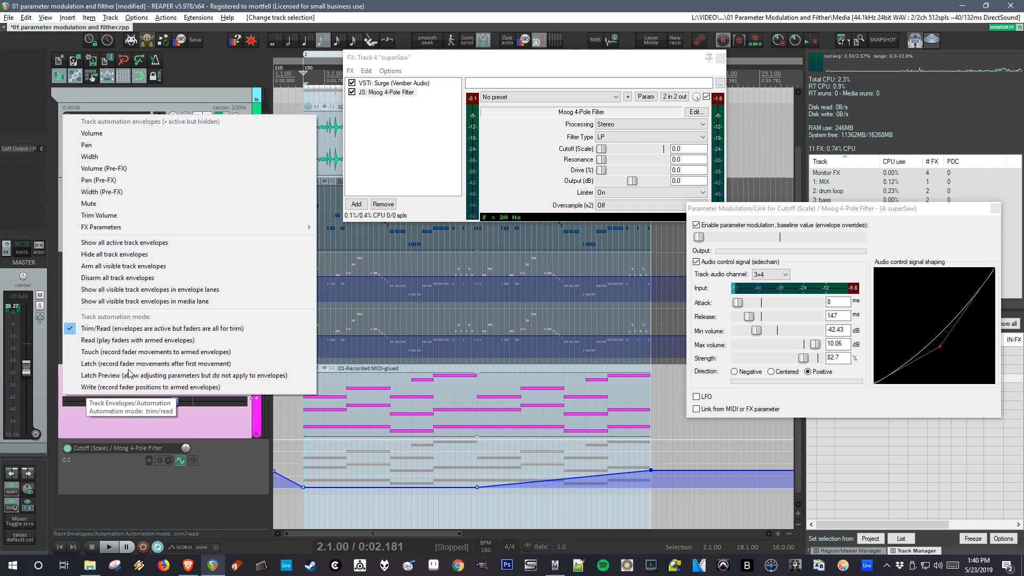
left_click(127, 448)
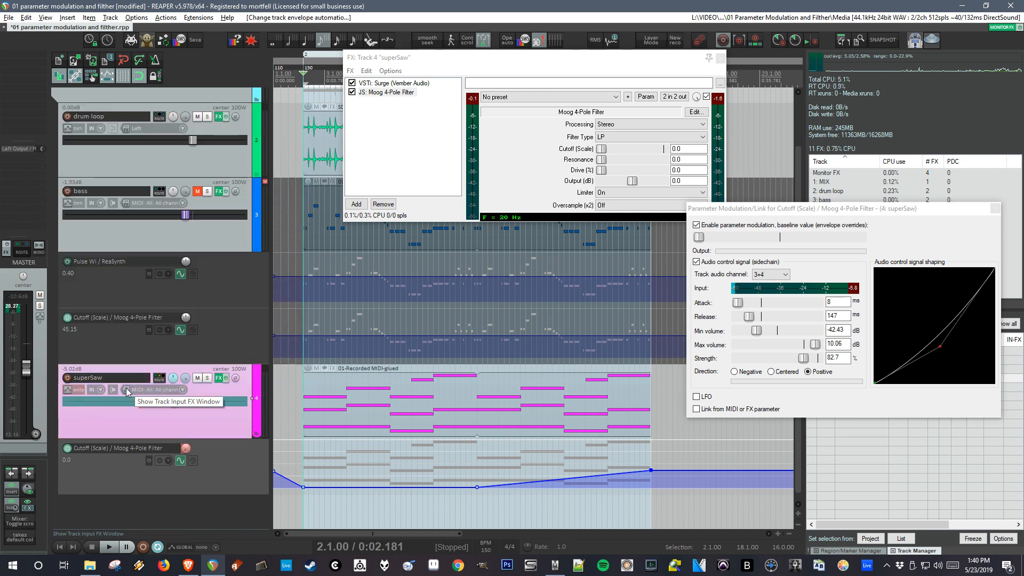
- Record the modulated superSaw cutoff as automation during playback, adjusting strength to 82.0% and release to 216 ms
left_click(303, 467)
key("space")
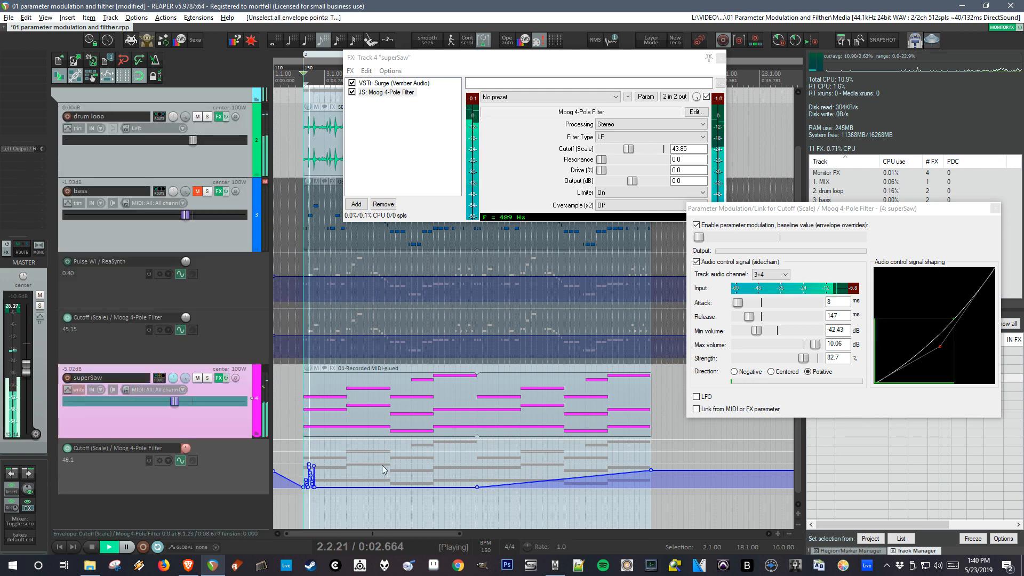
mouse_move(804, 358)
left_mouse_down()
mouse_move(815, 361)
mouse_move(808, 359)
left_mouse_up()
mouse_move(752, 318)
left_mouse_down()
mouse_move(768, 318)
mouse_move(756, 319)
left_mouse_up()
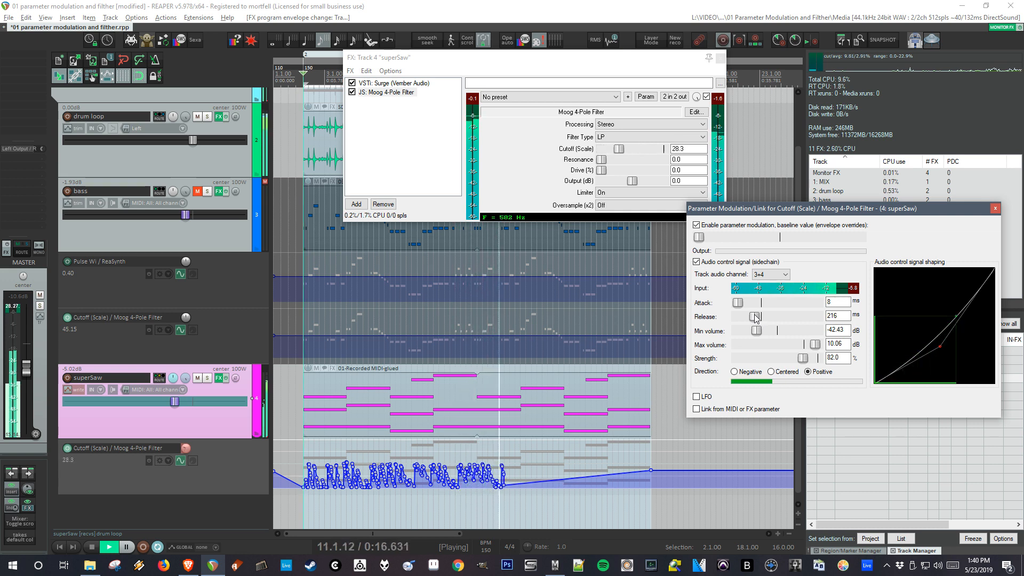
key("space")
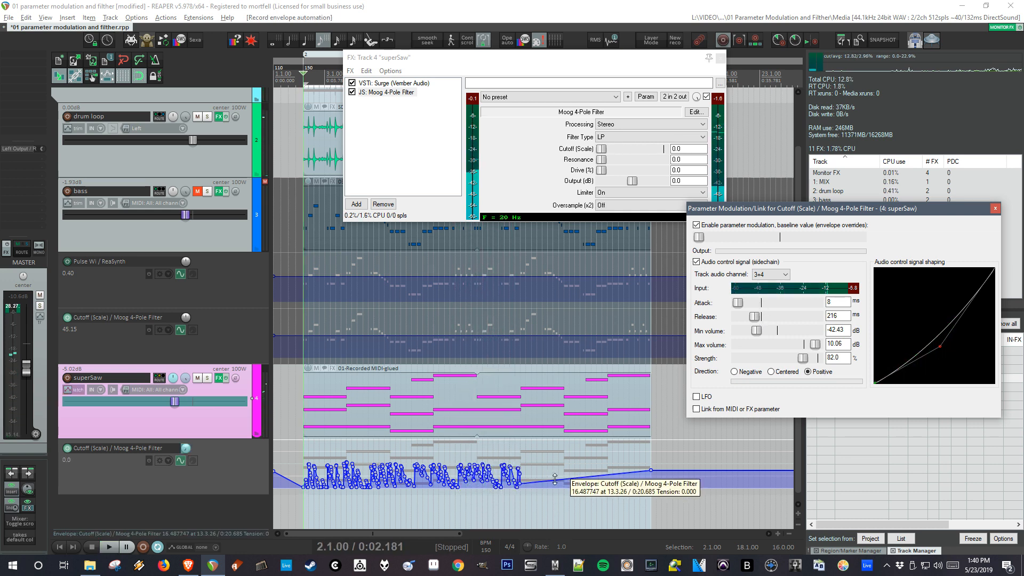
- Raise the end of the superSaw cutoff envelope slightly and disable parameter modulation for that cutoff
mouse_move(554, 479)
left_mouse_down()
mouse_move(560, 450)
mouse_move(560, 488)
mouse_move(561, 475)
left_mouse_up()
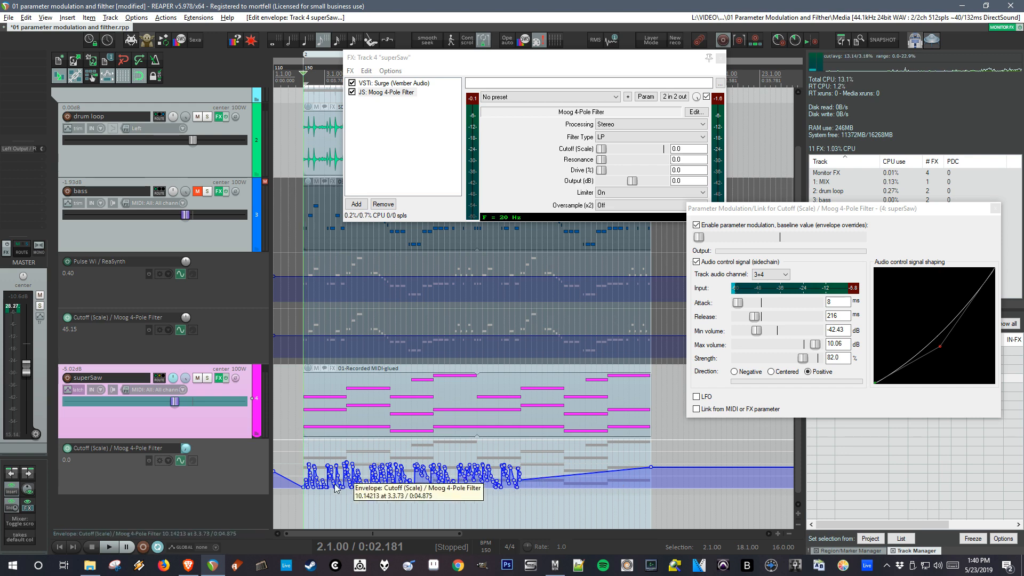
scroll(303, 482, "up", 2)
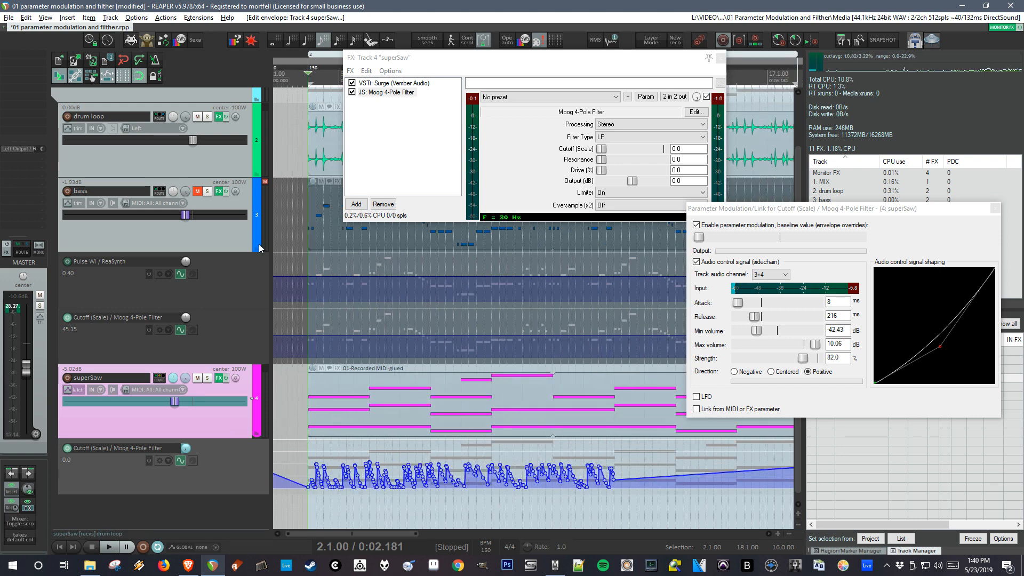
scroll(284, 317, "up", 2)
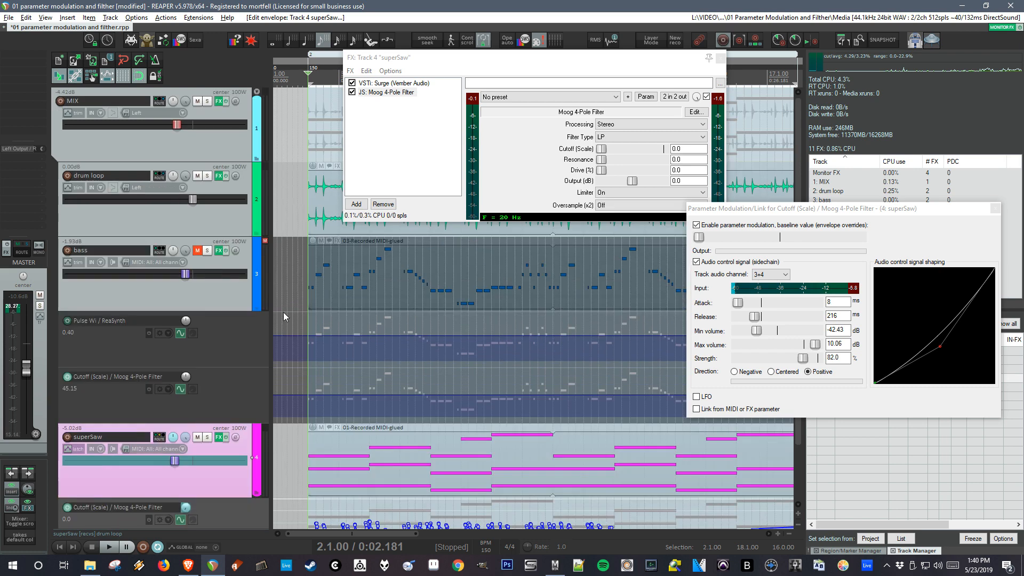
left_click(700, 227)
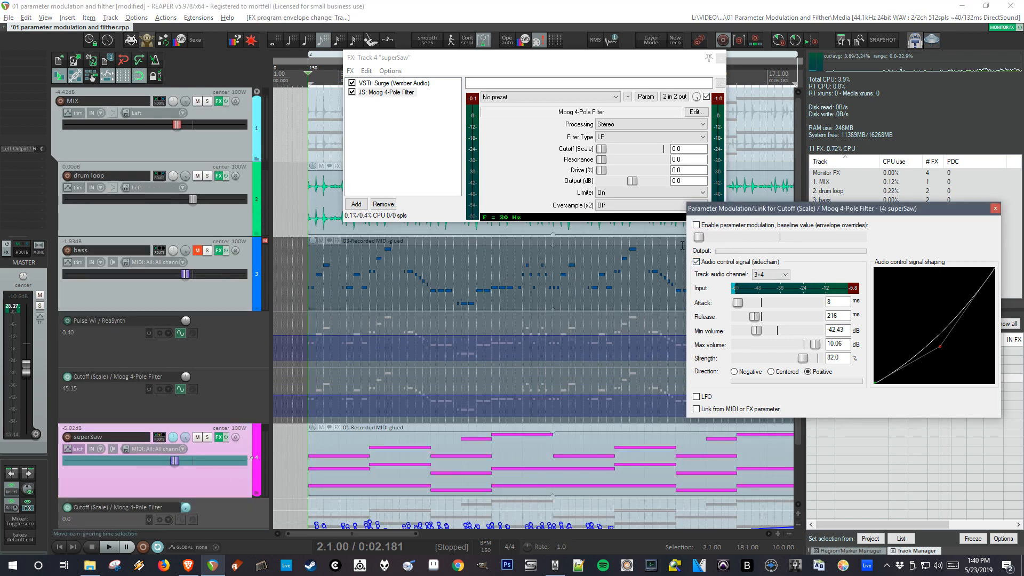
left_click(709, 228)
scroll(253, 432, "down", 2)
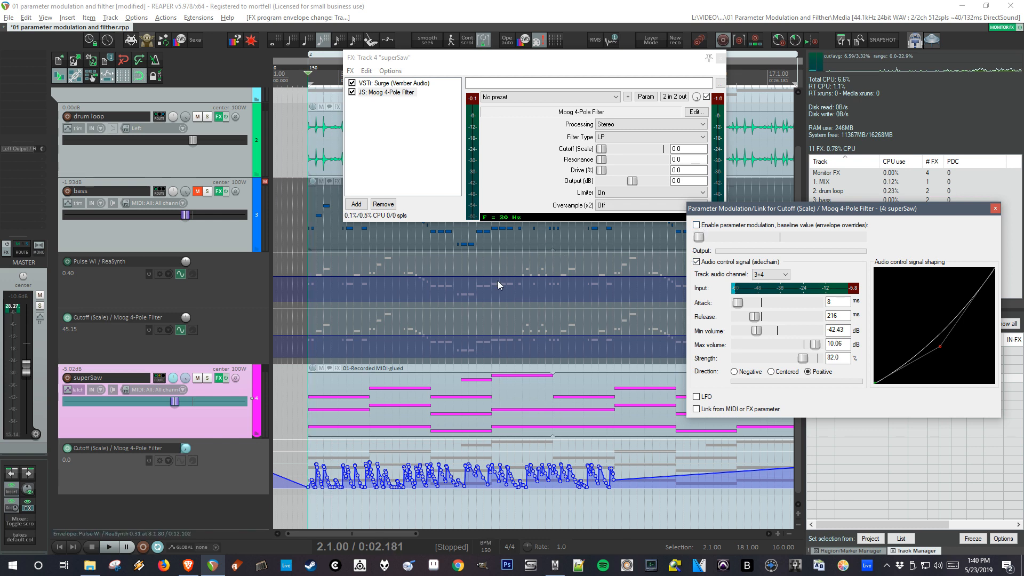
- Play back the superSaw track to hear the recorded cutoff automation without parameter modulation
key("space")
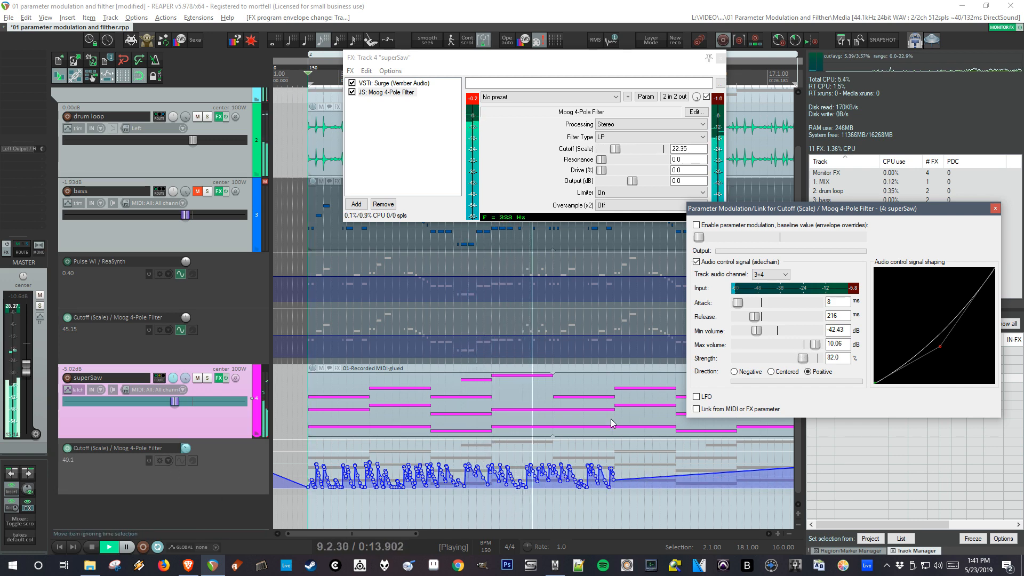
scroll(608, 423, "down", 2)
key("space")
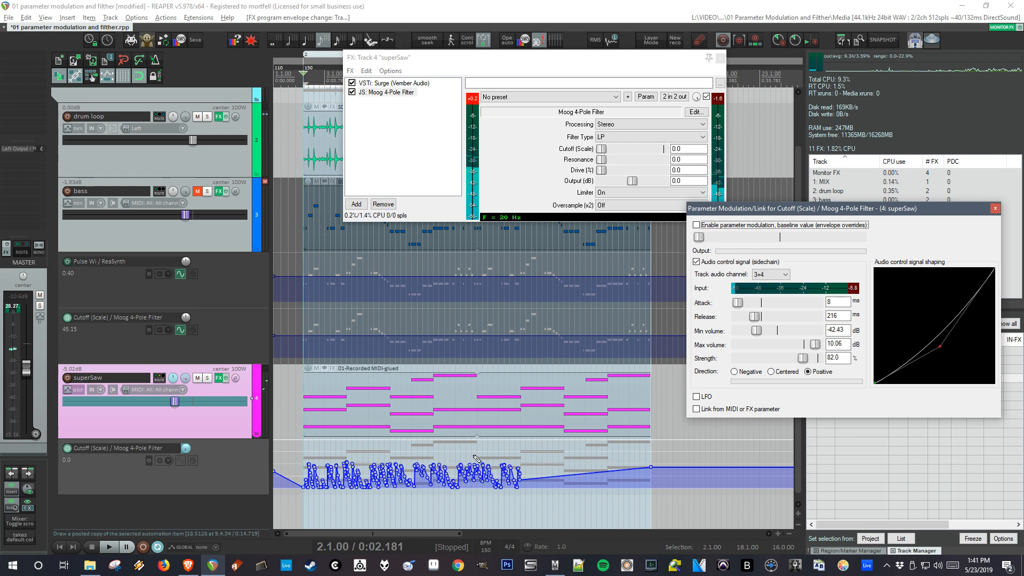
- Draw an eight-bar automation item from bar 2 over the recorded superSaw cutoff envelope and open its properties
left_click(478, 490)
left_click_drag(427, 496, 306, 501)
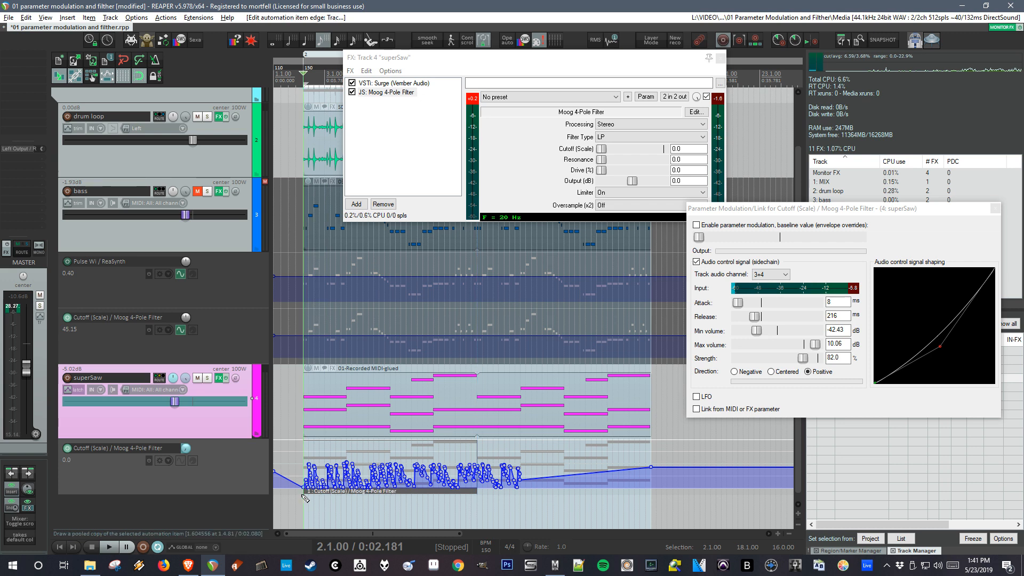
left_click(411, 492)
double_click(411, 492)
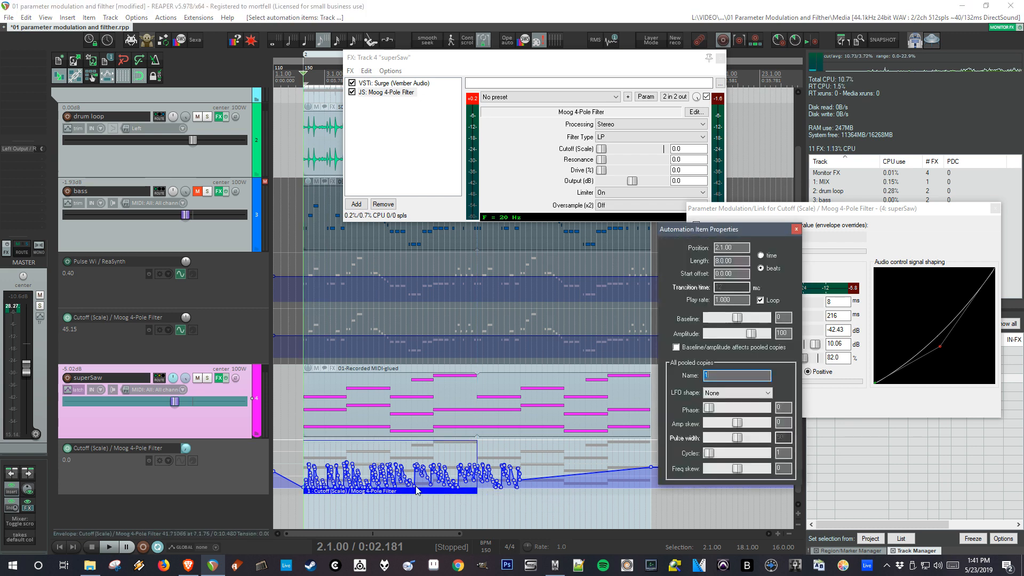
- Set the automation item's baseline to -43 and amplitude to -63, audition the result and close its properties
left_click_drag(737, 321, 726, 345)
key("space")
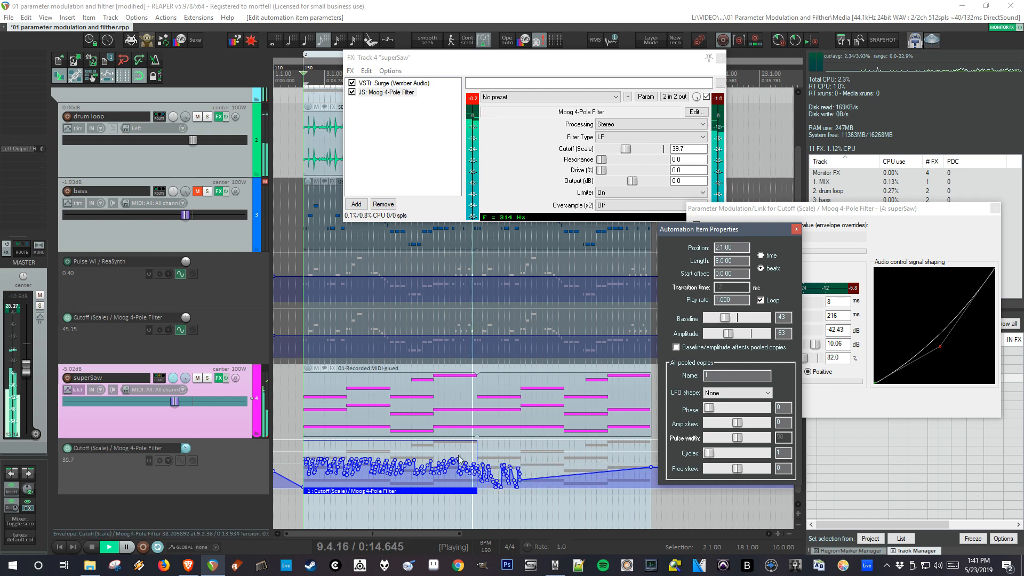
key("space")
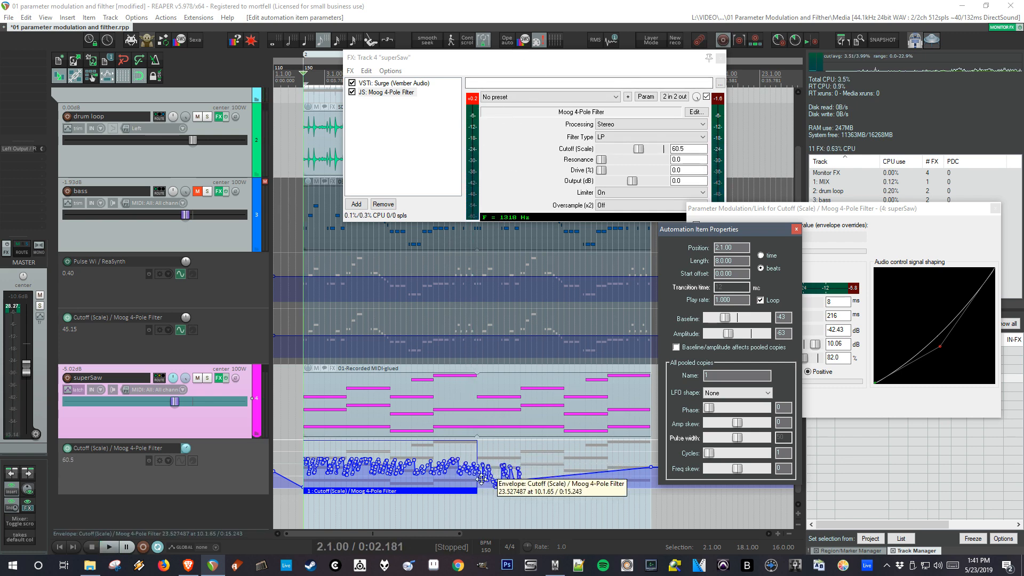
left_click(465, 492)
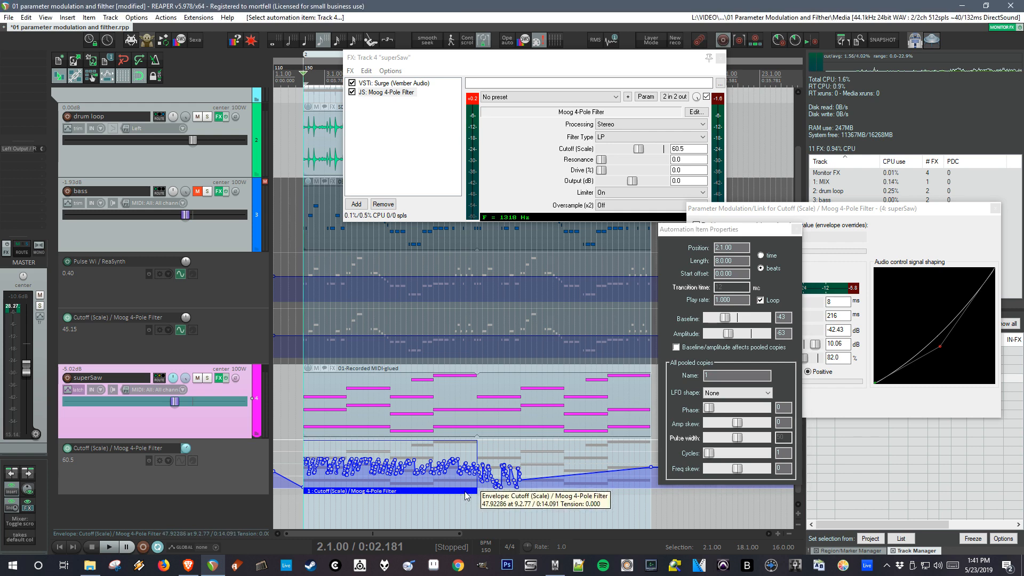
left_click(796, 229)
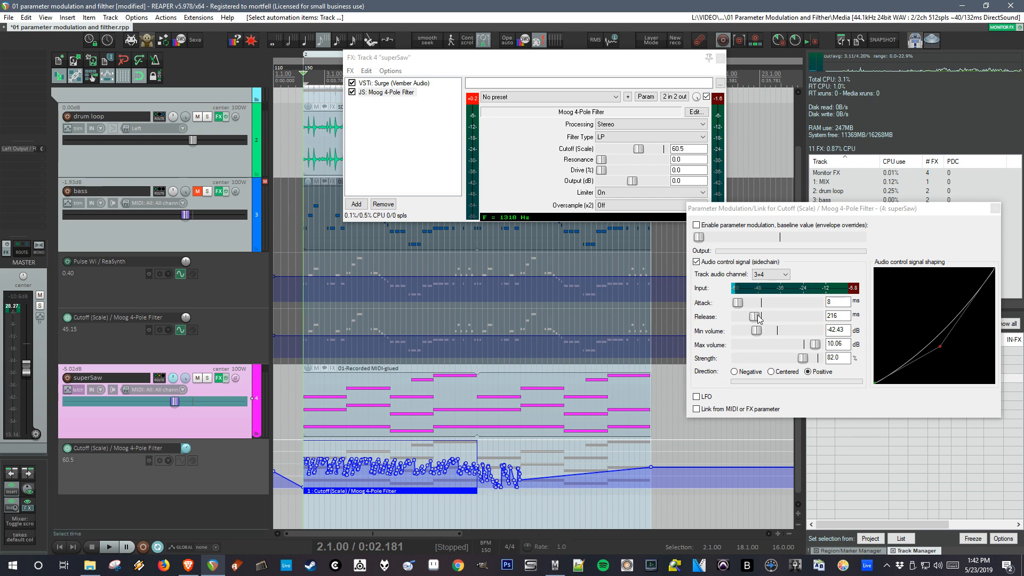
left_click_drag(759, 318, 763, 320)
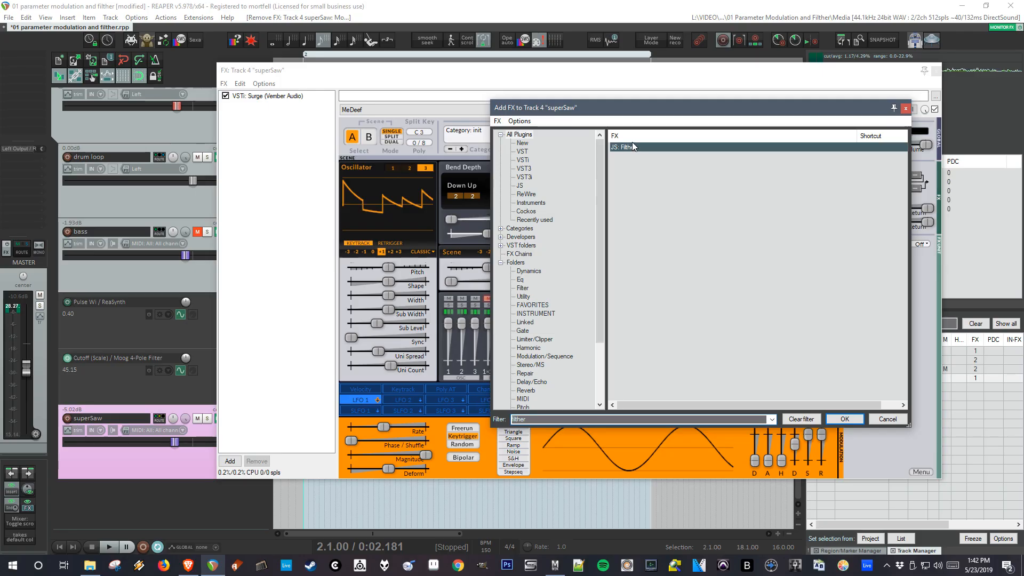
- Add the JS: Filther plug-in after the Surge synth on the superSaw track
double_click(621, 147)
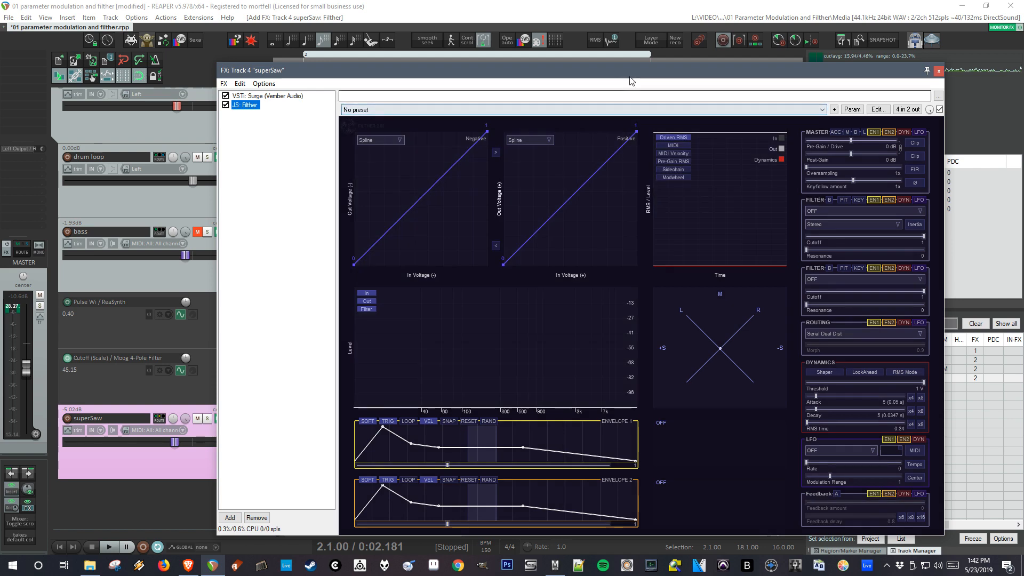
left_click_drag(631, 78, 507, 59)
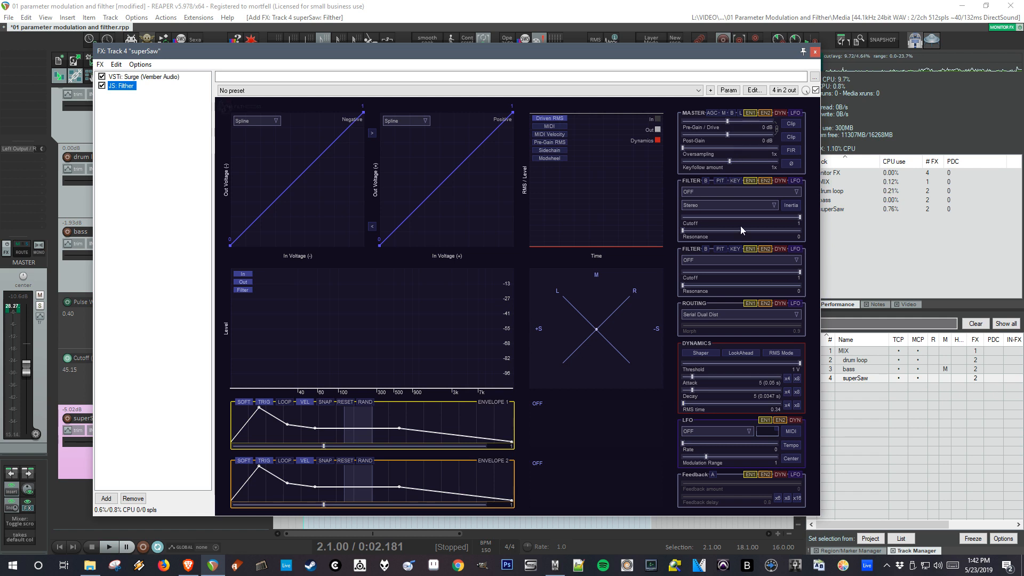
- Look through Filther's routing options and briefly play the superSaw track to watch the plug-in's displays
left_click(719, 314)
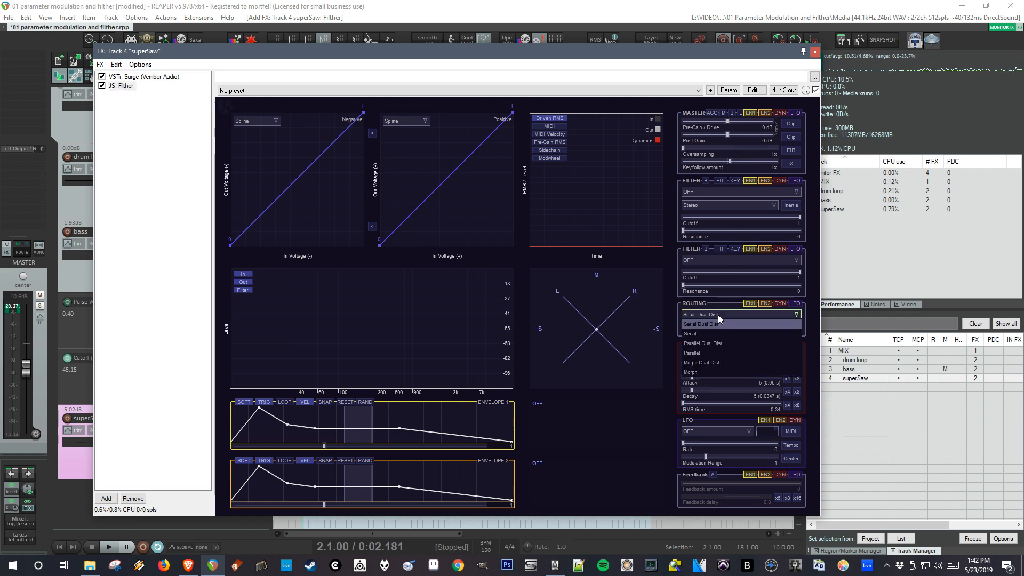
left_click(712, 302)
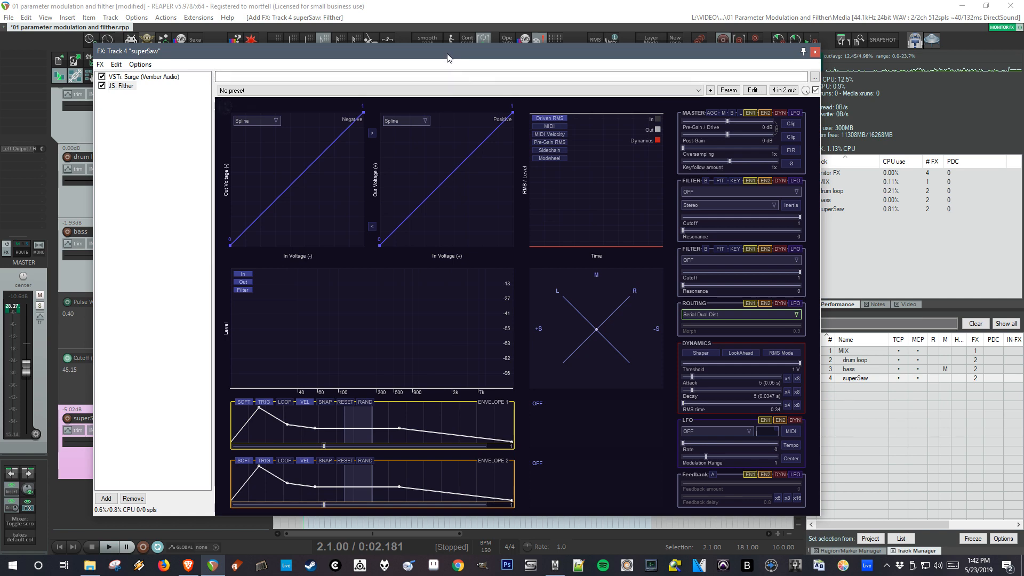
left_click_drag(446, 53, 568, 47)
key("space")
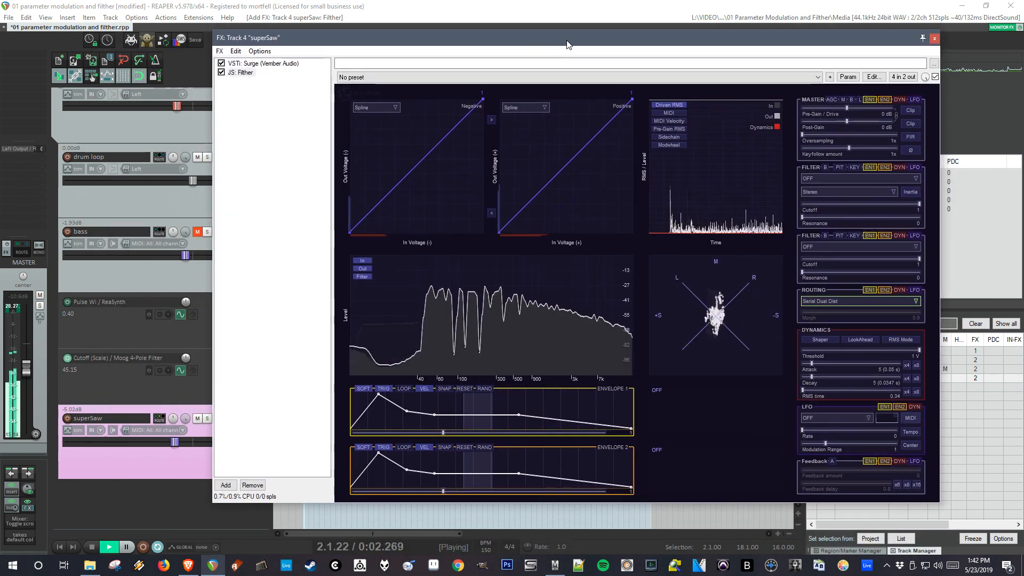
key("space")
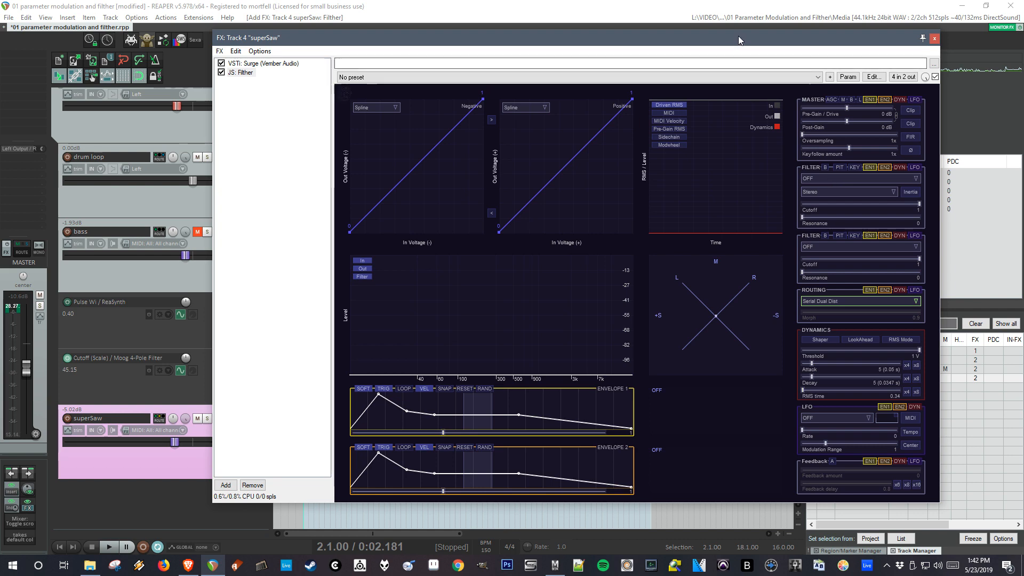
- Open Filther in its own floating window and close the superSaw FX chain window
left_click_drag(738, 36, 602, 36)
double_click(101, 73)
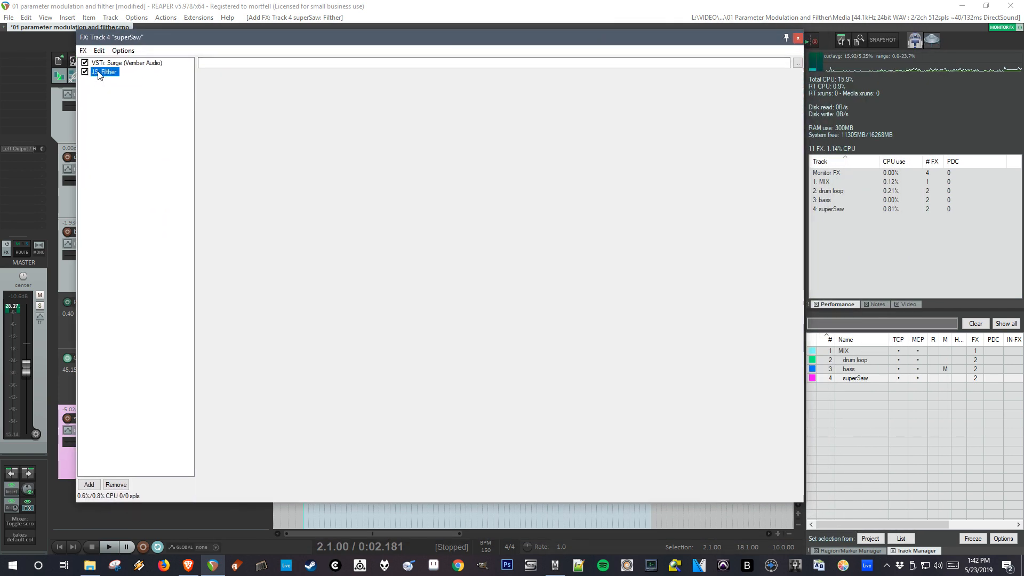
left_click(797, 39)
left_click(797, 39)
left_click_drag(533, 64, 748, 58)
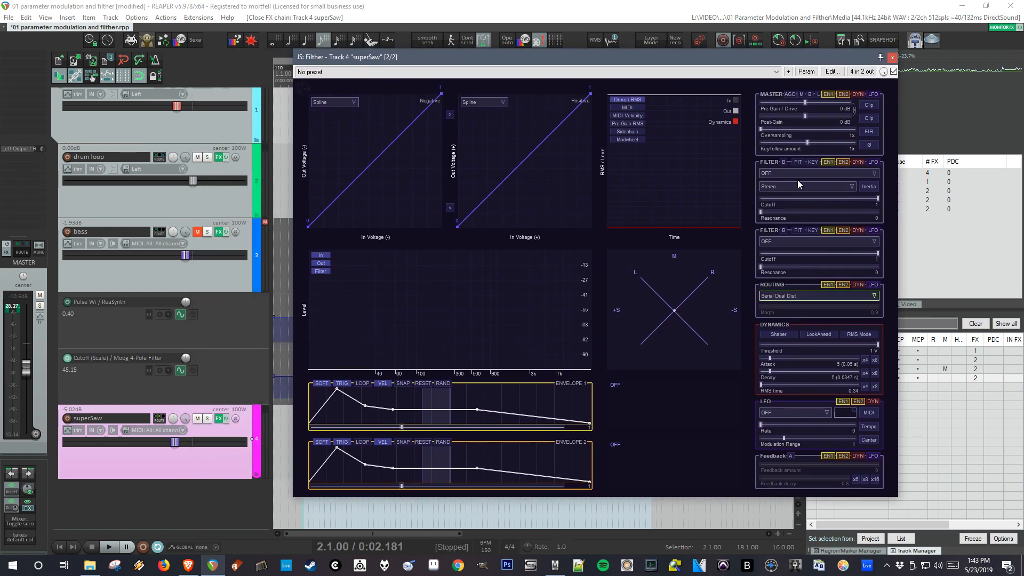
- Set Filther's first filter to LP Linear SVF (ZDF) and look through the other filter types
mouse_move(799, 178)
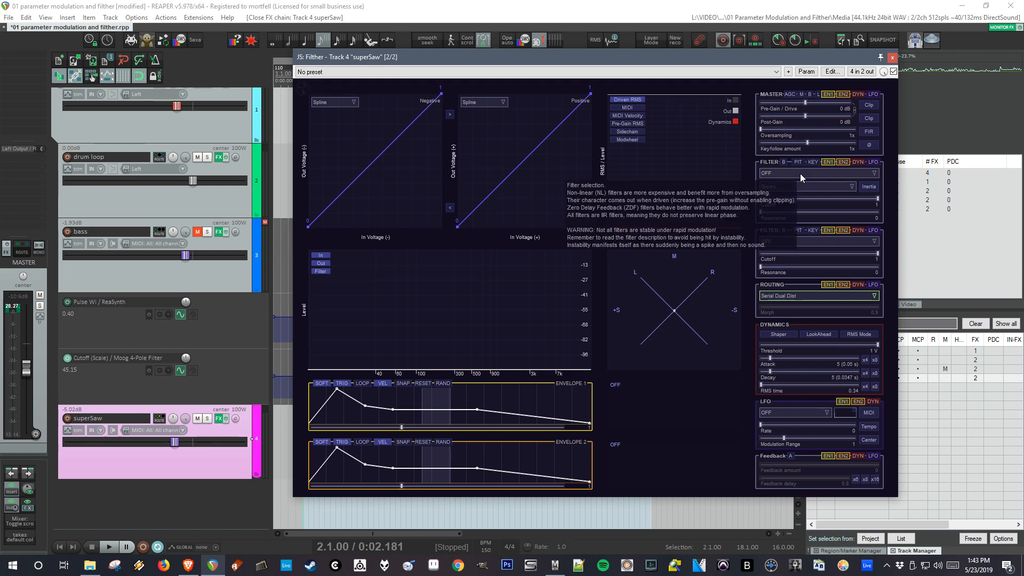
left_click(801, 174)
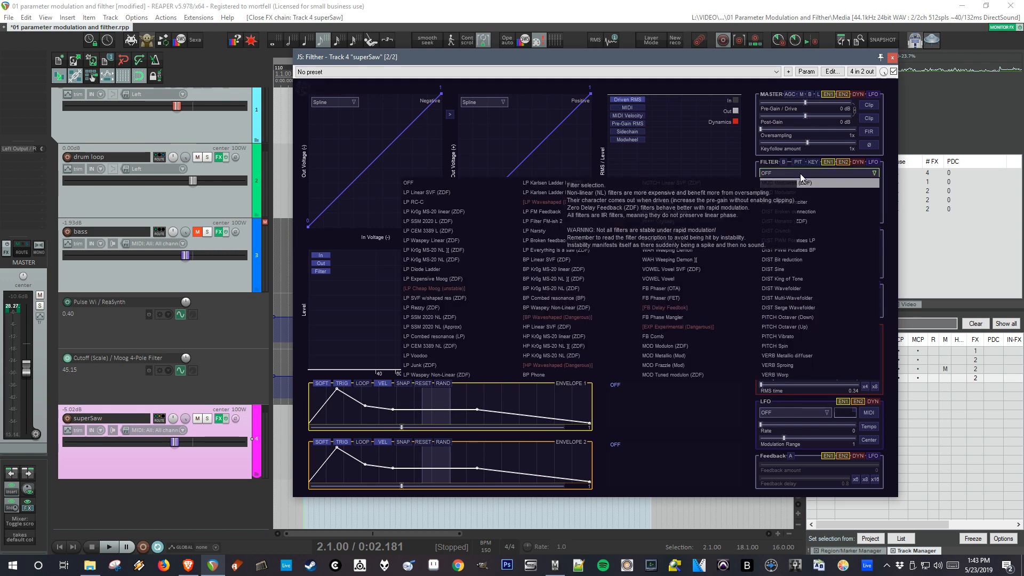
left_click(437, 195)
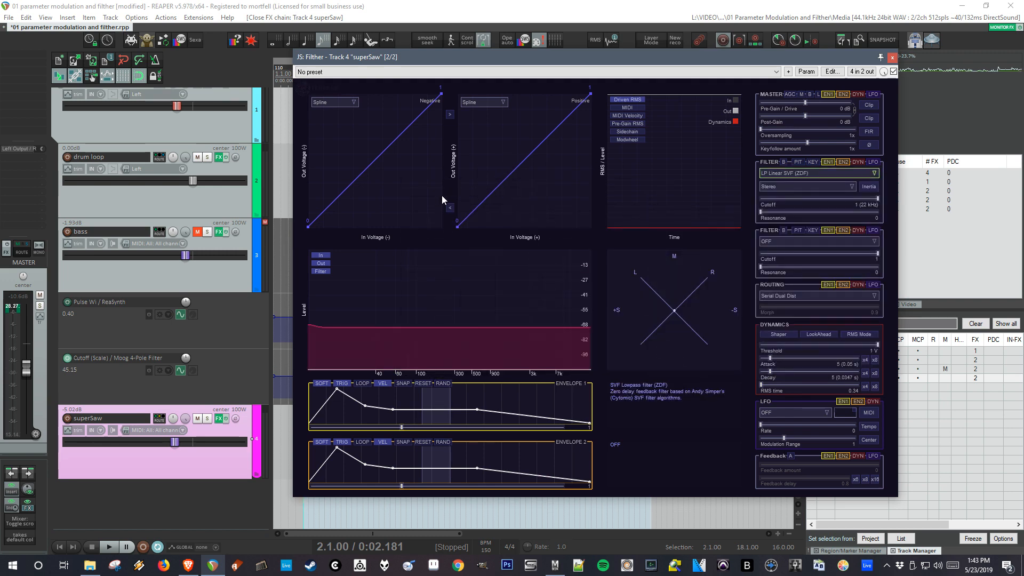
left_click(818, 174)
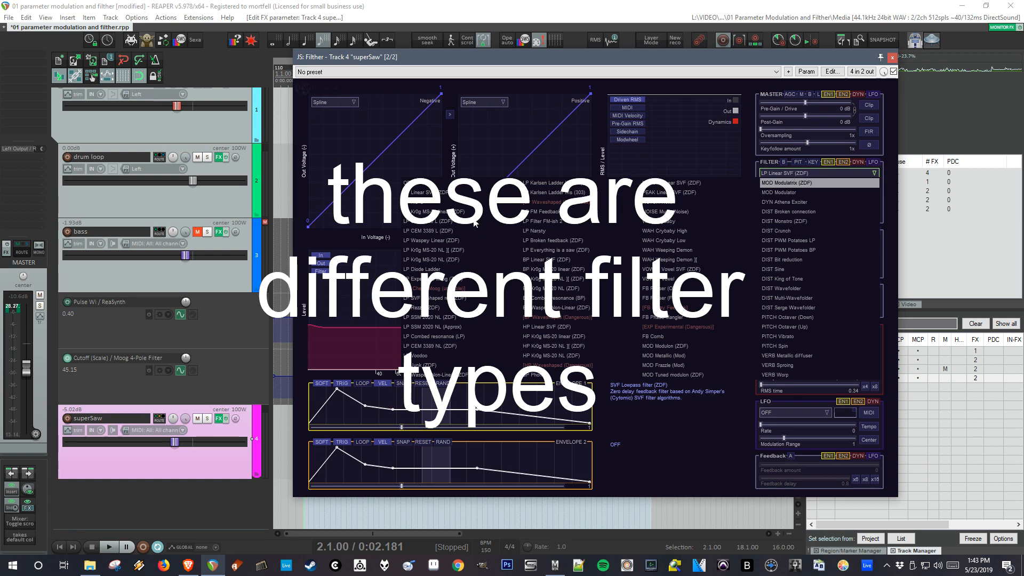
left_click(428, 194)
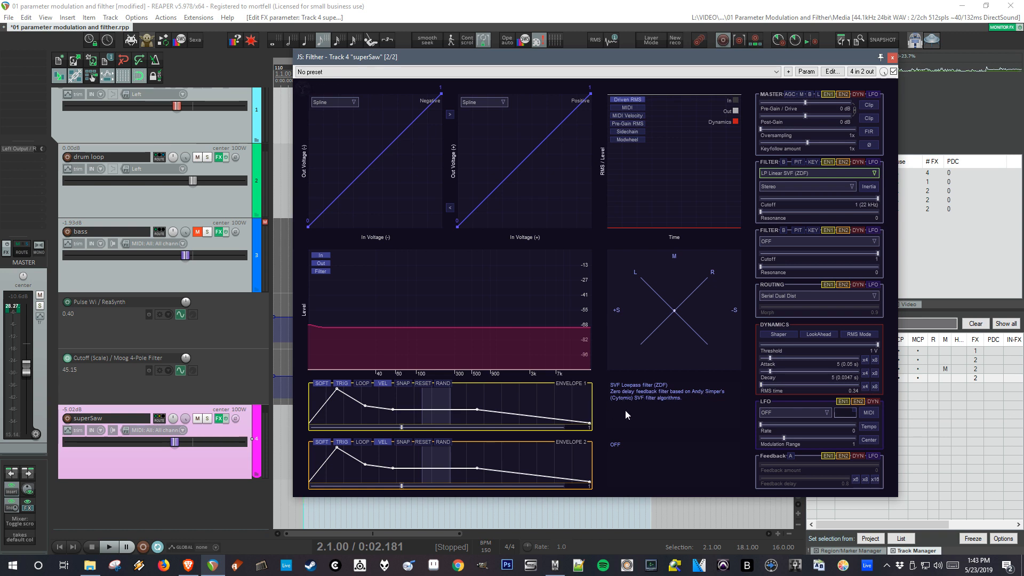
- Lower the first filter's cutoff to 0.4, review the filter types and start playback
left_click_drag(878, 201, 751, 220)
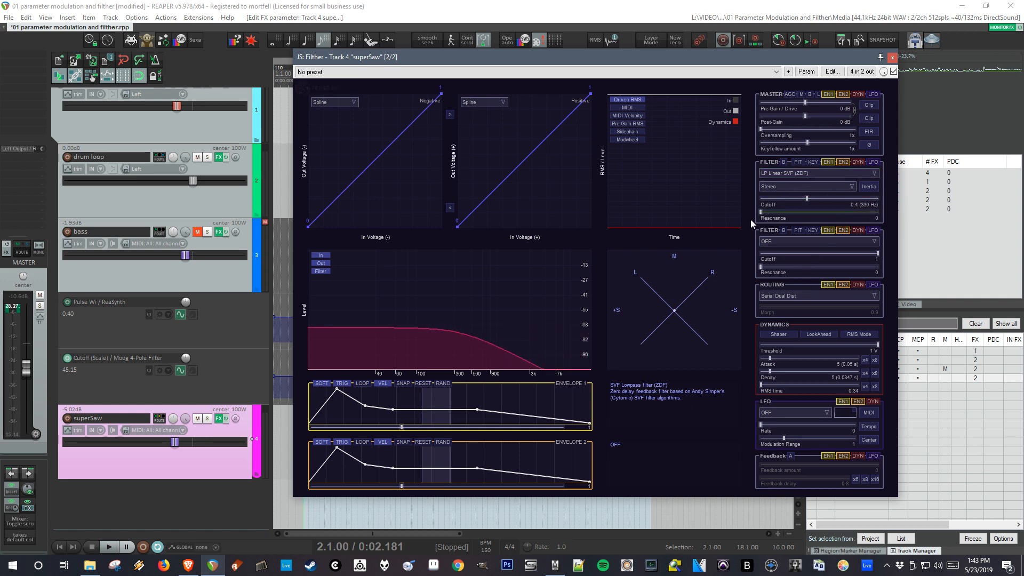
left_click(812, 173)
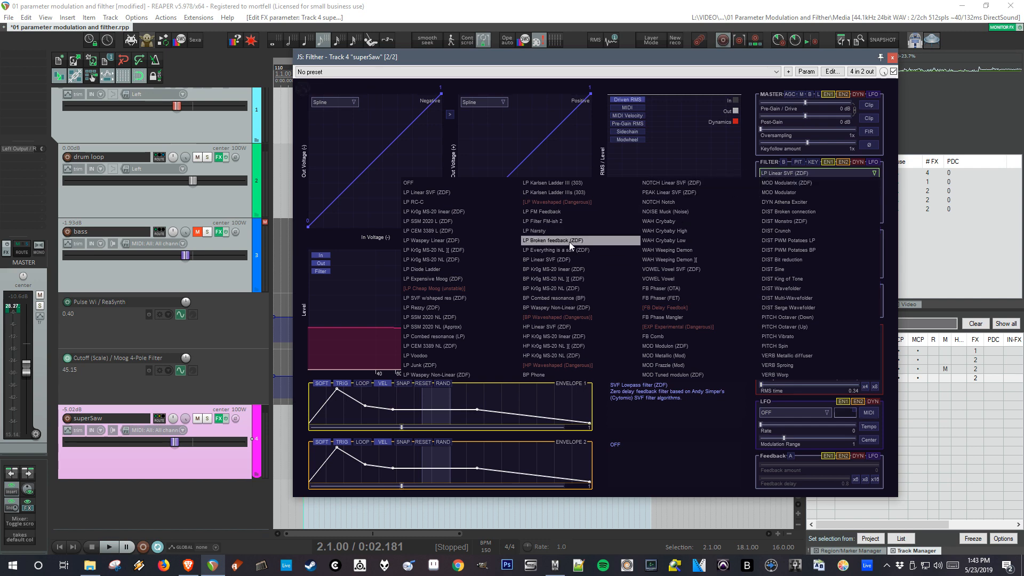
left_click(647, 392)
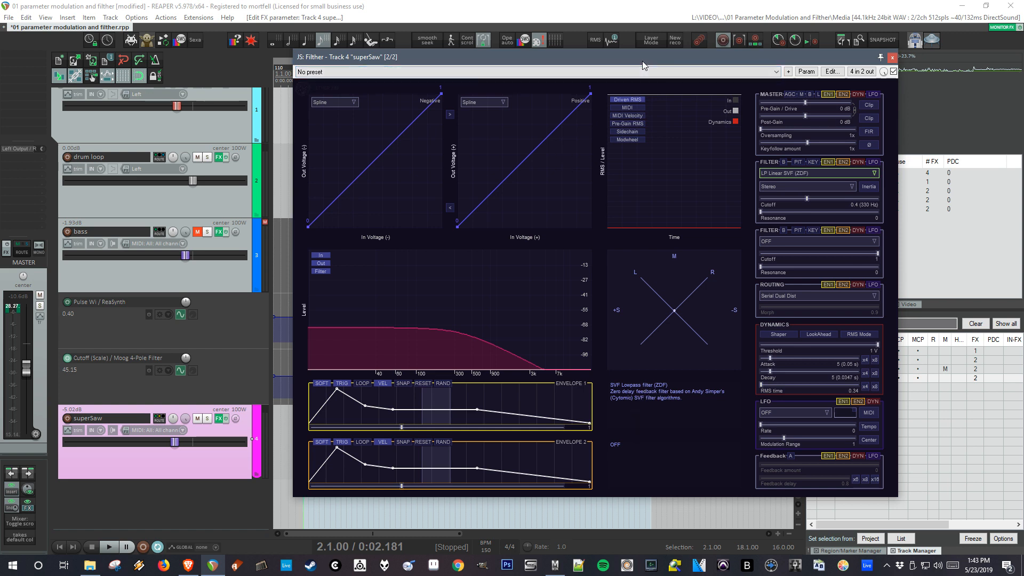
key("space")
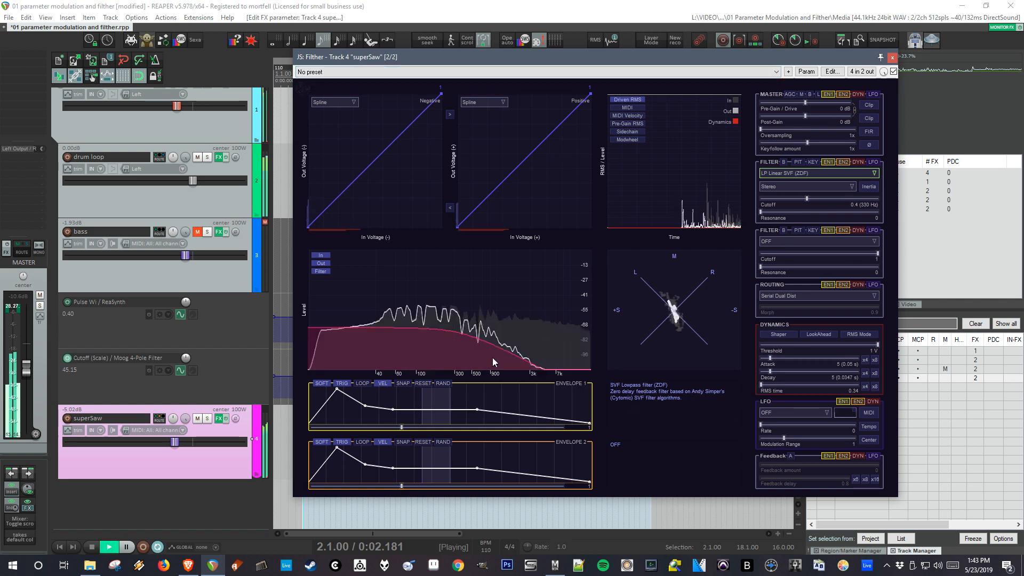
- Set the first filter's cutoff to 0.285 (149 Hz) and resonance to 0.323 during playback
left_click(802, 199)
left_click(799, 174)
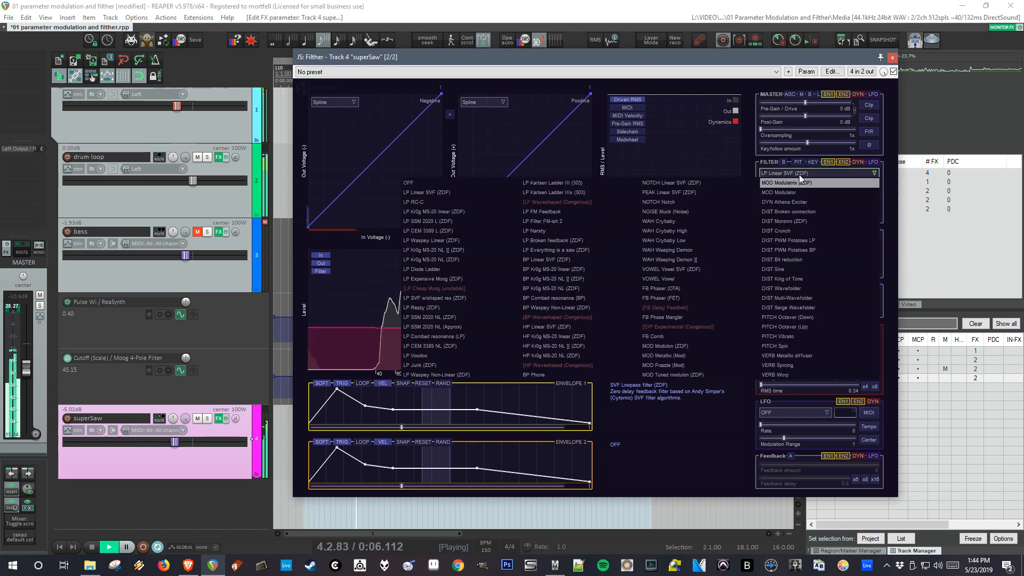
left_click(804, 174)
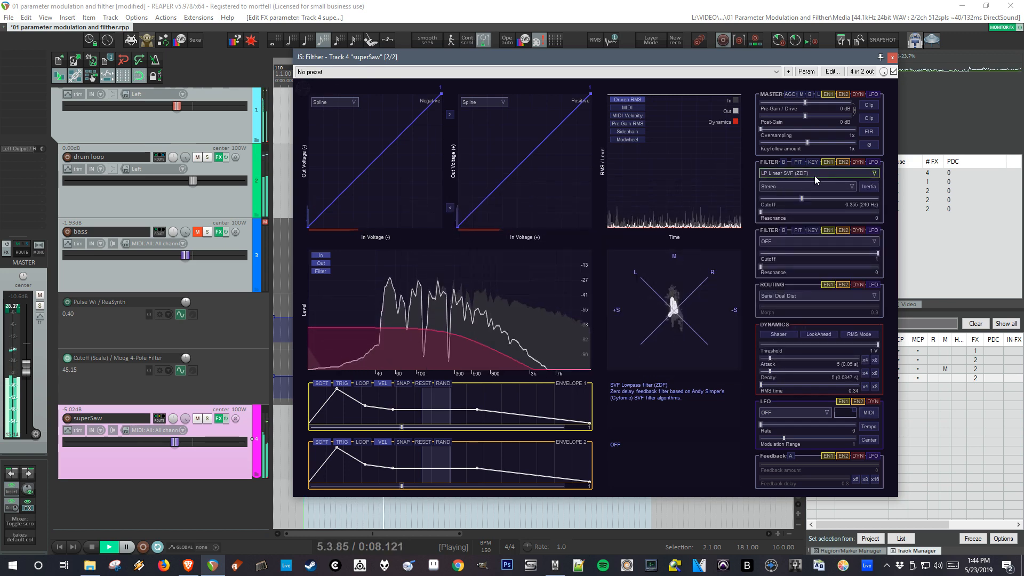
left_click(802, 199)
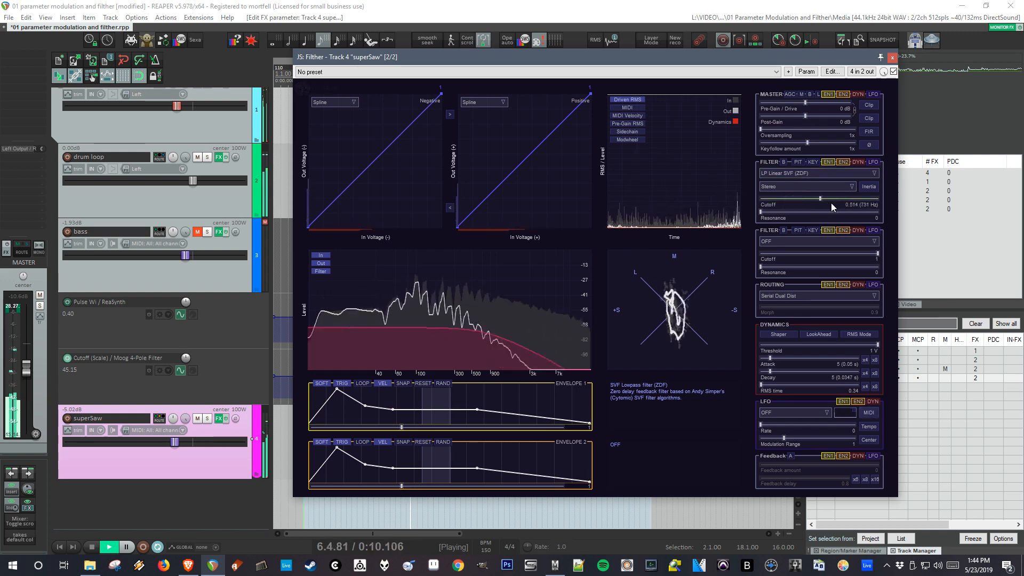
mouse_move(803, 204)
left_mouse_down()
mouse_move(774, 207)
mouse_move(791, 203)
mouse_move(819, 220)
mouse_move(799, 218)
left_mouse_up()
left_click(795, 199)
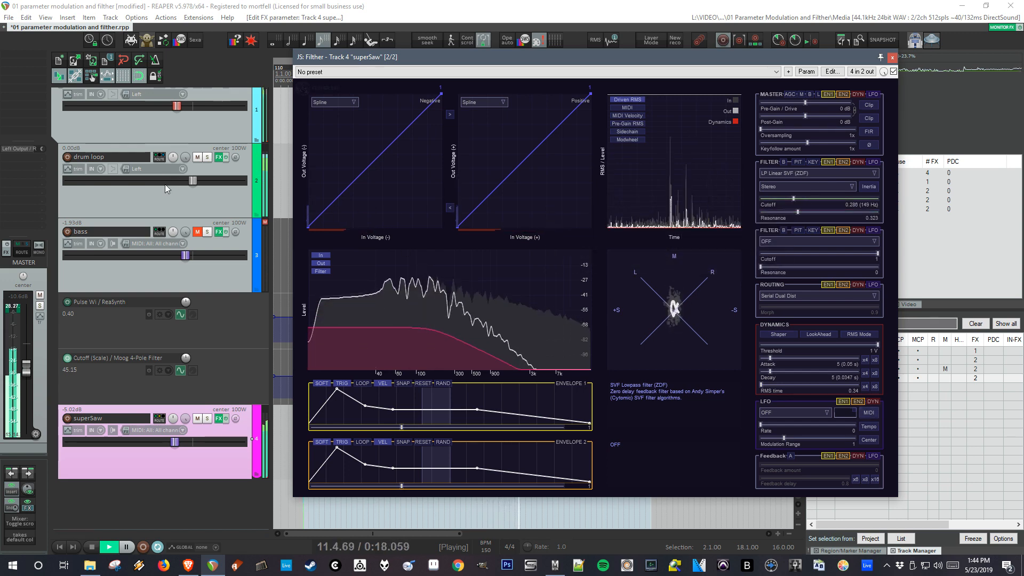
- Switch the dynamics source to Sidechain, set threshold 0.0273 V, attack 0.272, decay 1.53 and RMS time 4.37, and enable DYN on the first filter
mouse_move(159, 159)
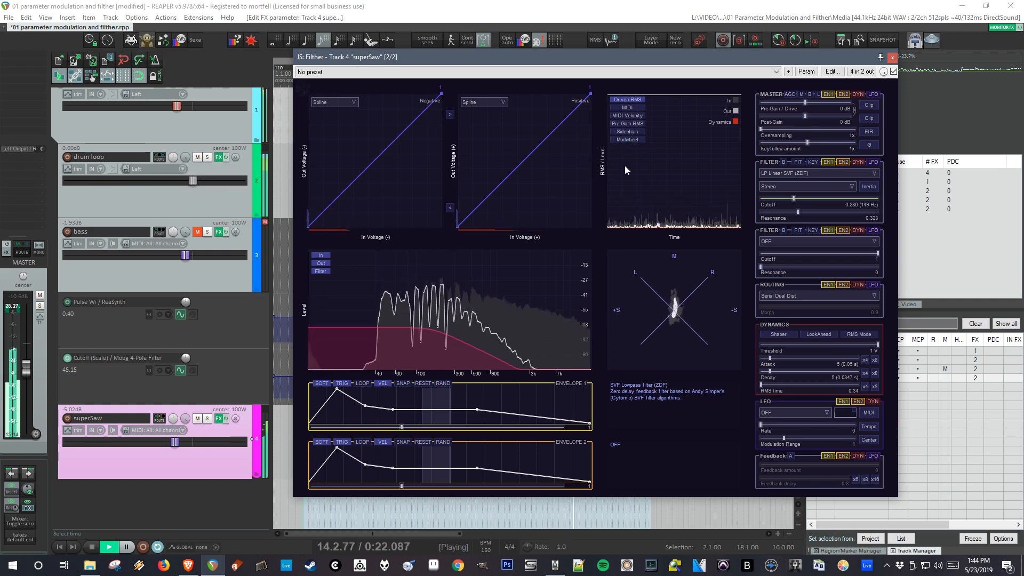
left_click(631, 132)
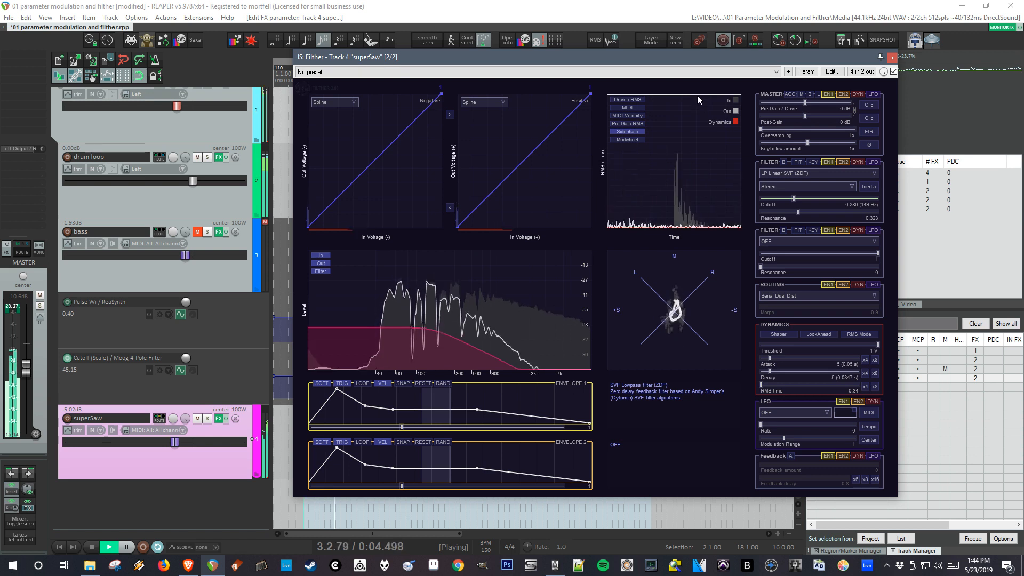
left_click_drag(696, 95, 699, 106)
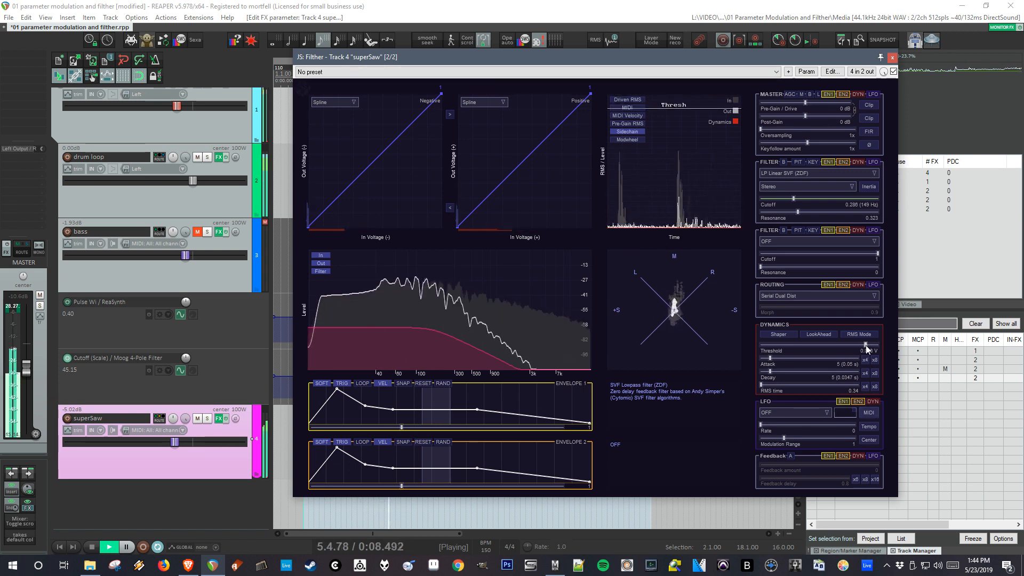
left_click_drag(865, 344, 773, 344)
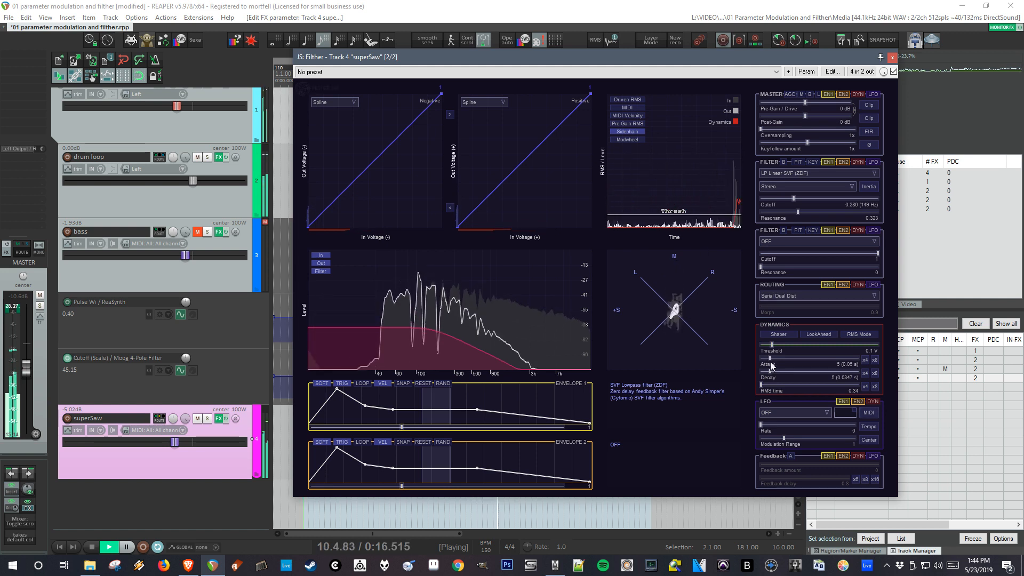
mouse_move(771, 365)
left_mouse_down()
mouse_move(763, 363)
mouse_move(779, 374)
mouse_move(770, 378)
left_mouse_up()
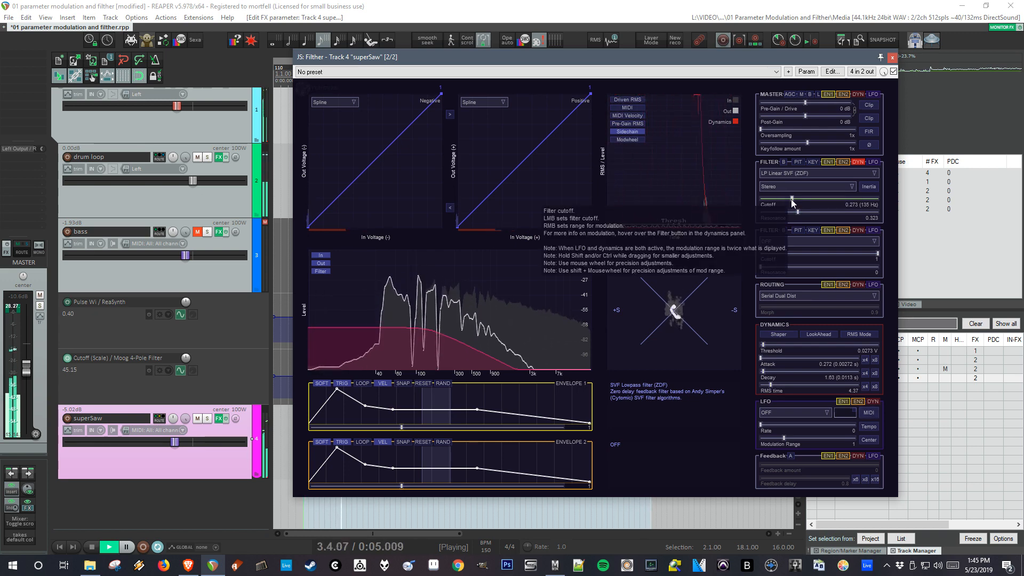
- Add a dynamics modulation range to the cutoff and set decay to 11.4, RMS time to 13.1 and resonance to 0.309
left_click_drag(792, 200, 802, 219)
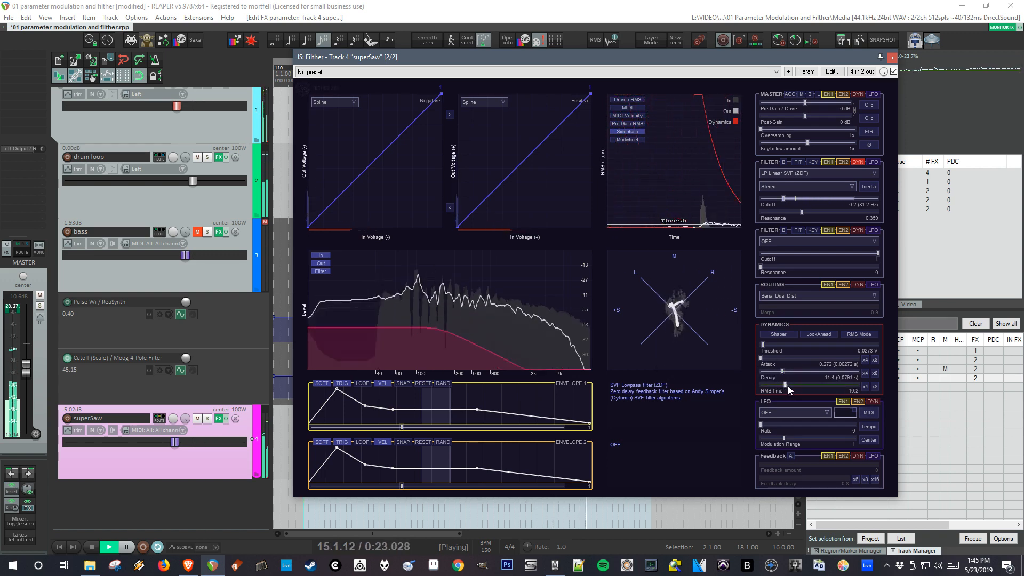
left_click_drag(788, 386, 793, 386)
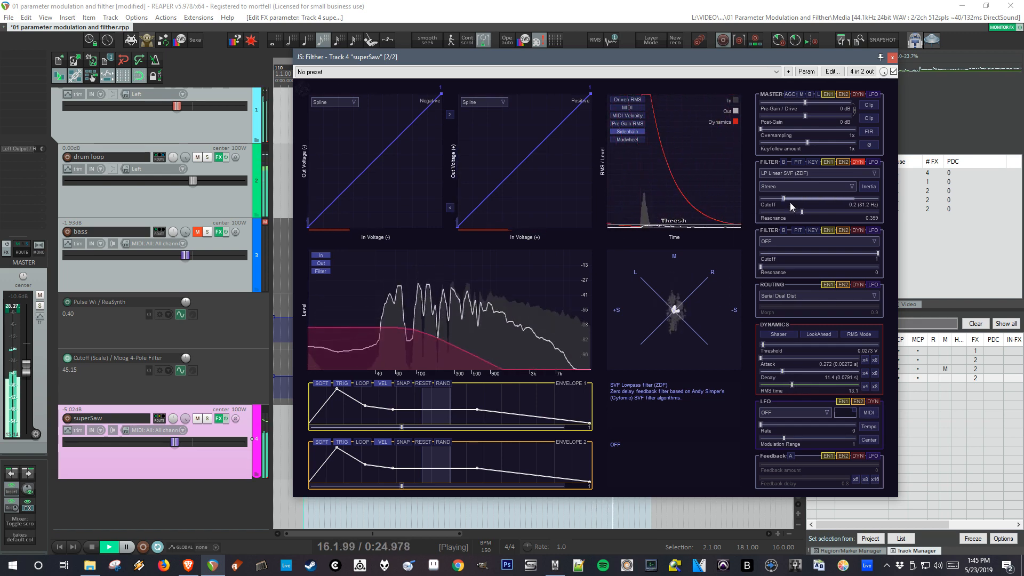
left_click_drag(790, 203, 778, 197)
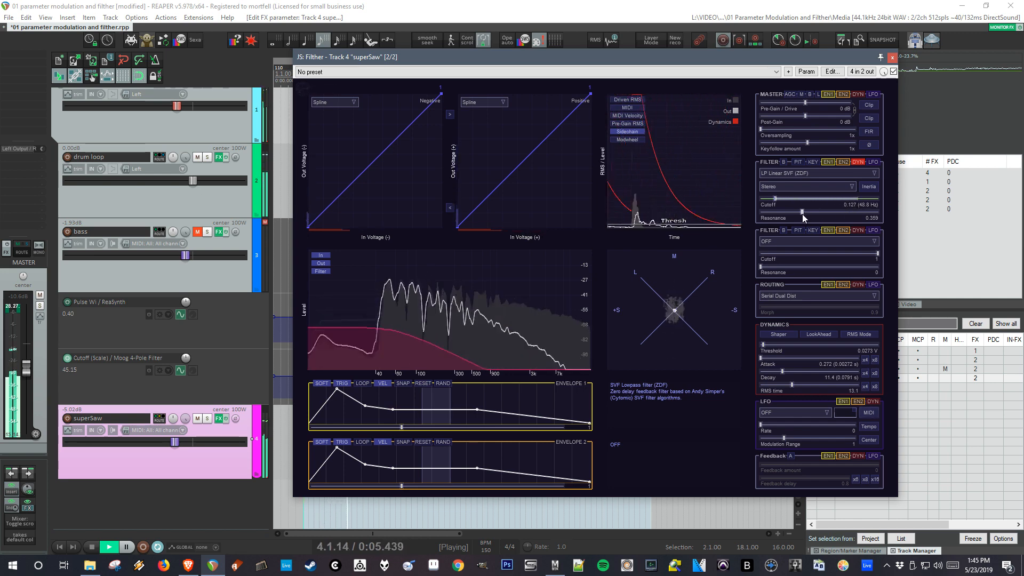
mouse_move(802, 214)
left_mouse_down()
mouse_move(864, 211)
mouse_move(793, 206)
left_mouse_up()
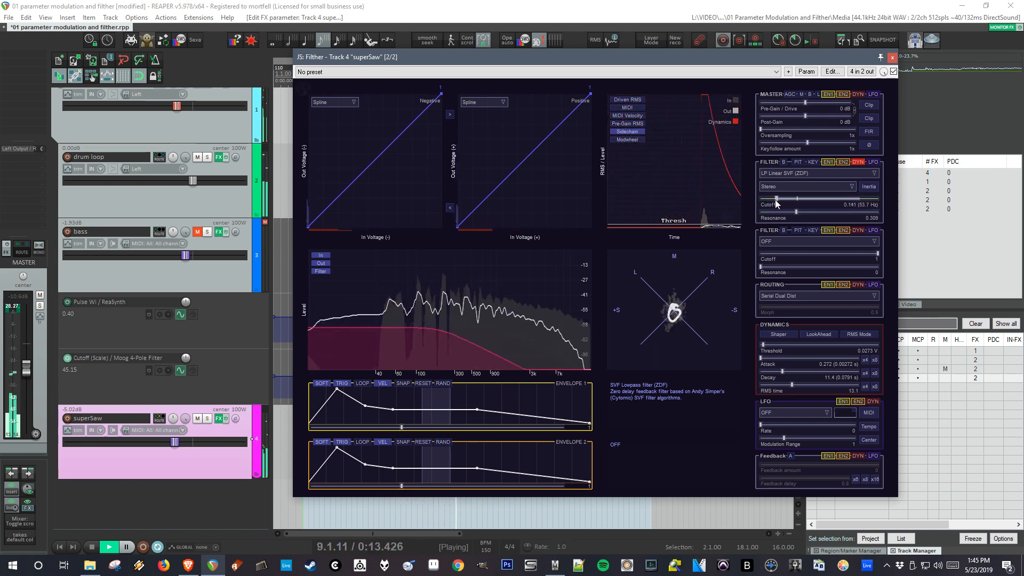
- Set cutoff to 0.109 and decay to 15, show envelopes for Cutoff, Decay and Filt Cutoff Mod %, and close Filther
mouse_move(773, 199)
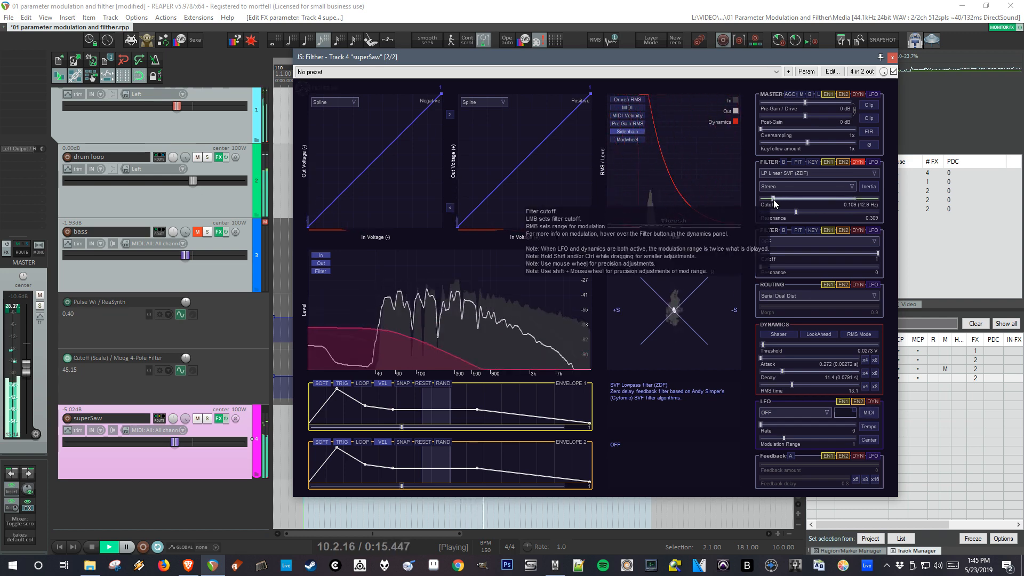
key("e")
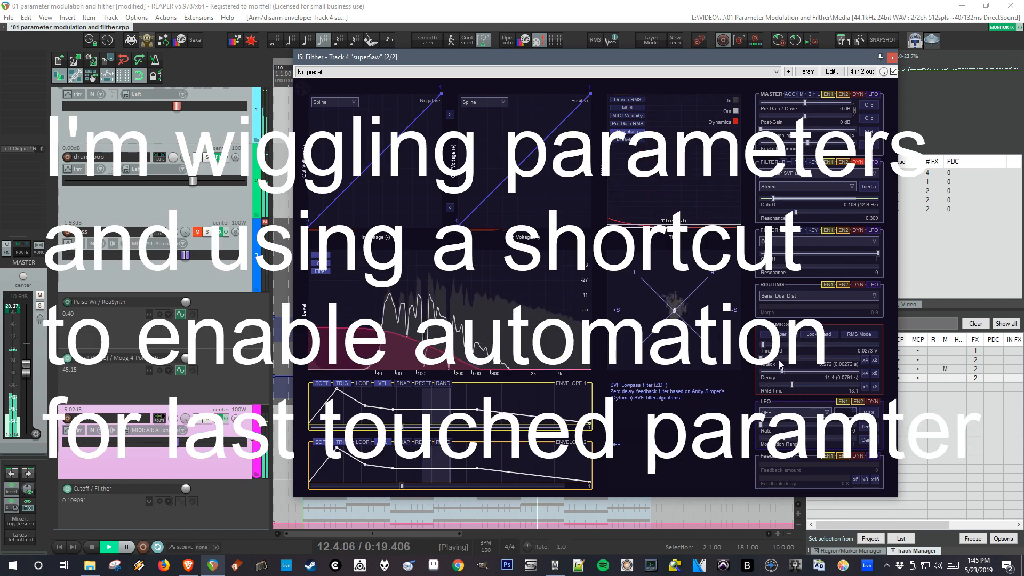
mouse_move(773, 378)
left_mouse_down()
mouse_move(814, 378)
mouse_move(792, 378)
left_mouse_up()
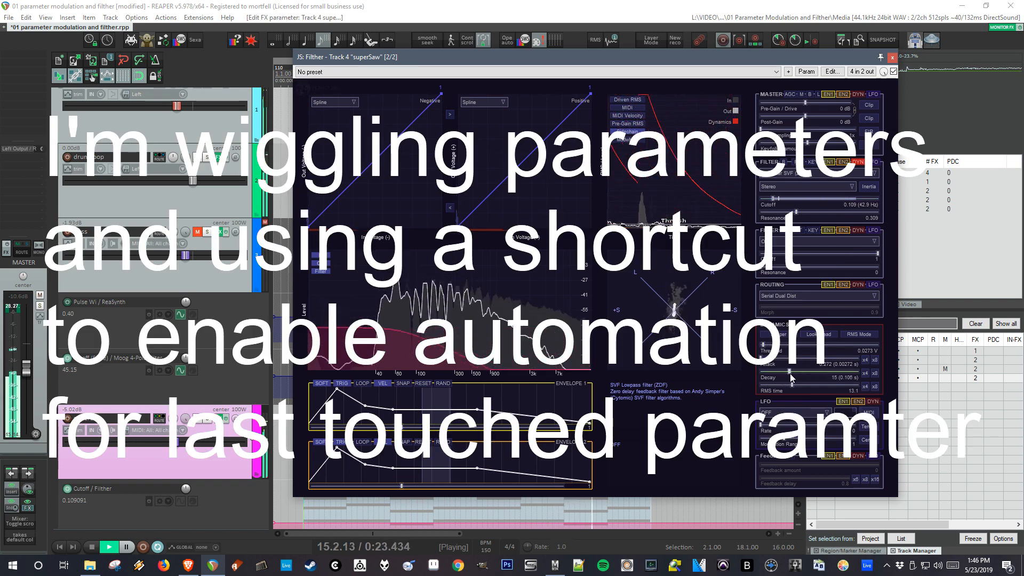
key("e")
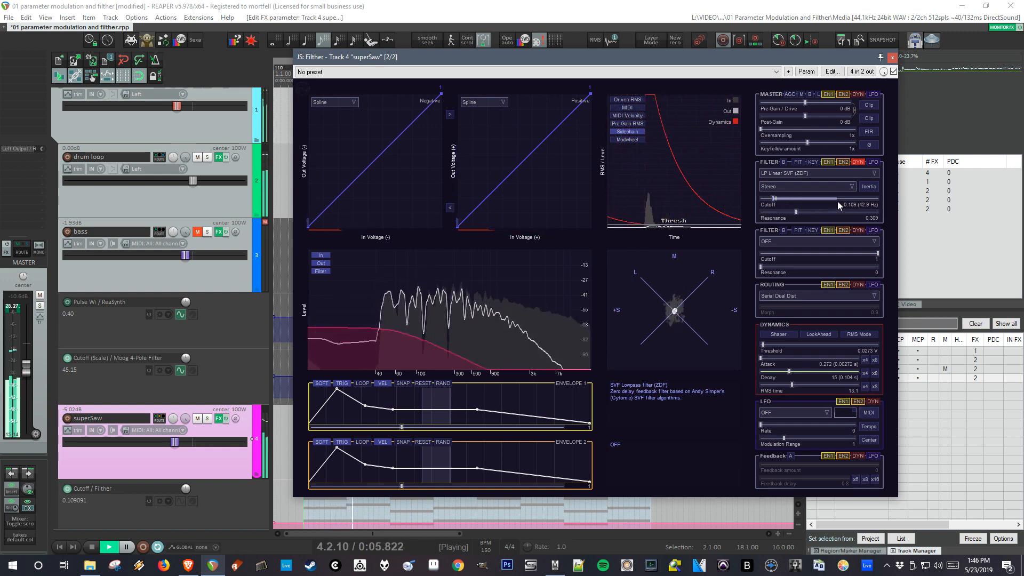
left_click(892, 58)
- Create and select an eight-bar automation item from bar 2 on the superSaw Filther Cutoff envelope, with the curve sloping down to its end
scroll(297, 419, "down", 3)
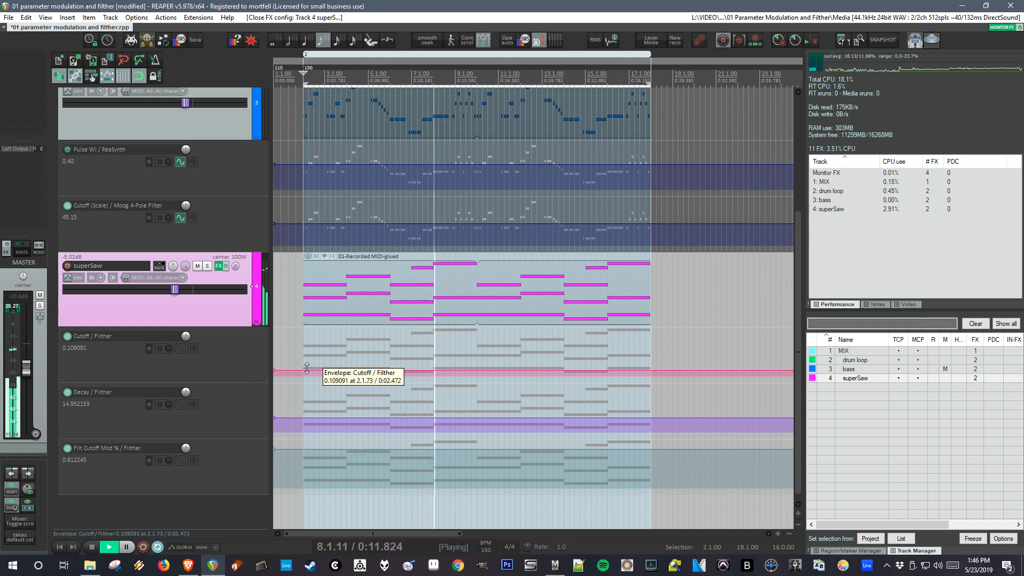
left_click_drag(312, 371, 312, 338)
left_click_drag(439, 357, 462, 387)
left_click_drag(304, 358, 478, 373)
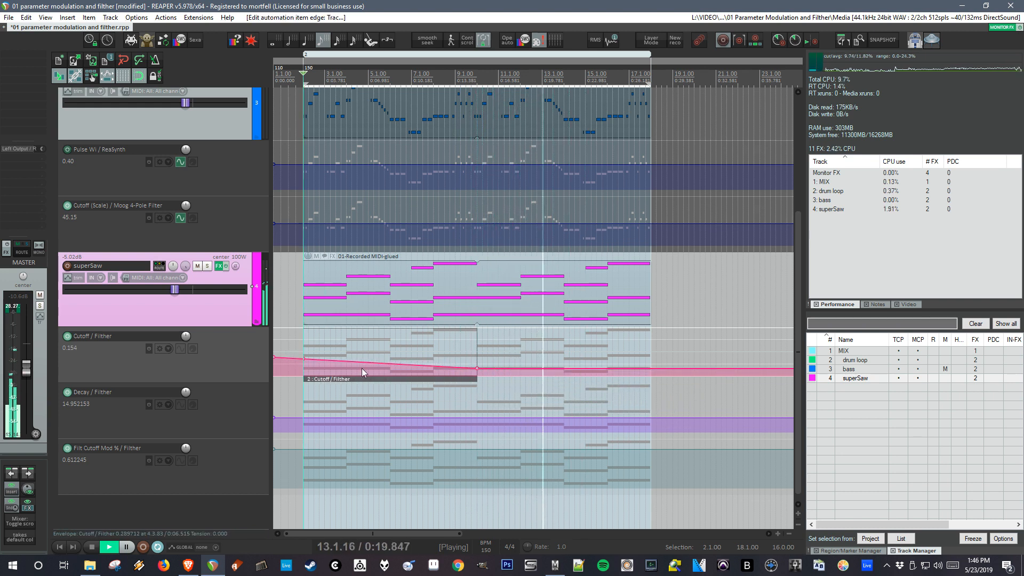
left_click(340, 379)
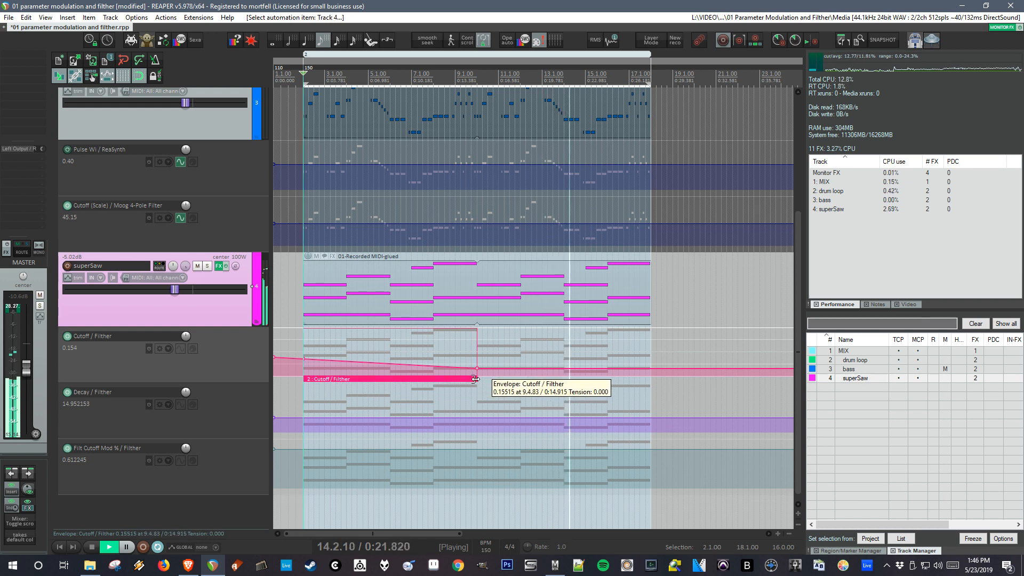
- Loop the Cutoff automation item to about bar 18, and lower the Decay envelope to about 7 with a curved rise from bar 2 to 18
left_click_drag(480, 379, 660, 390)
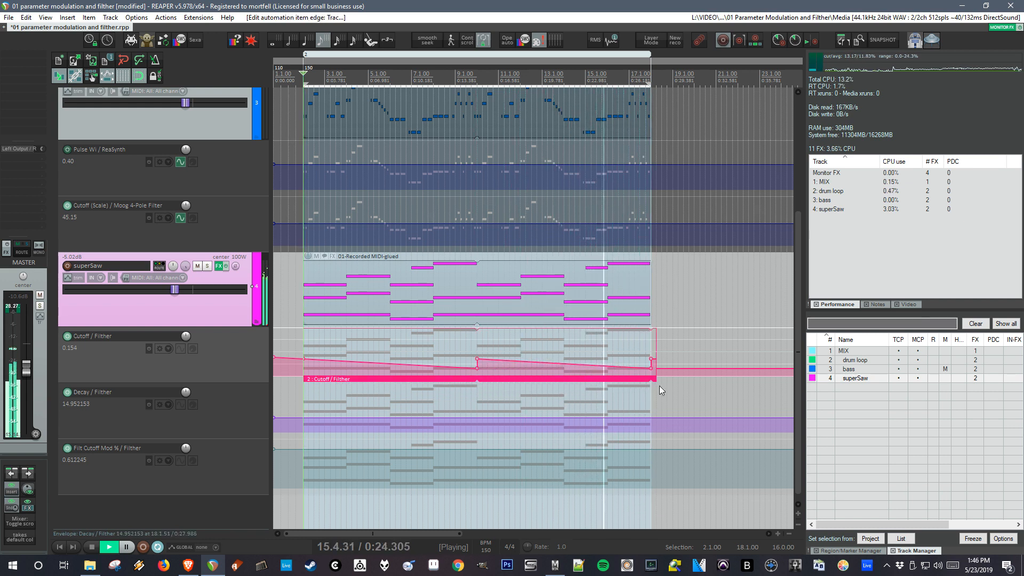
left_click(300, 430)
left_click_drag(346, 418, 368, 428)
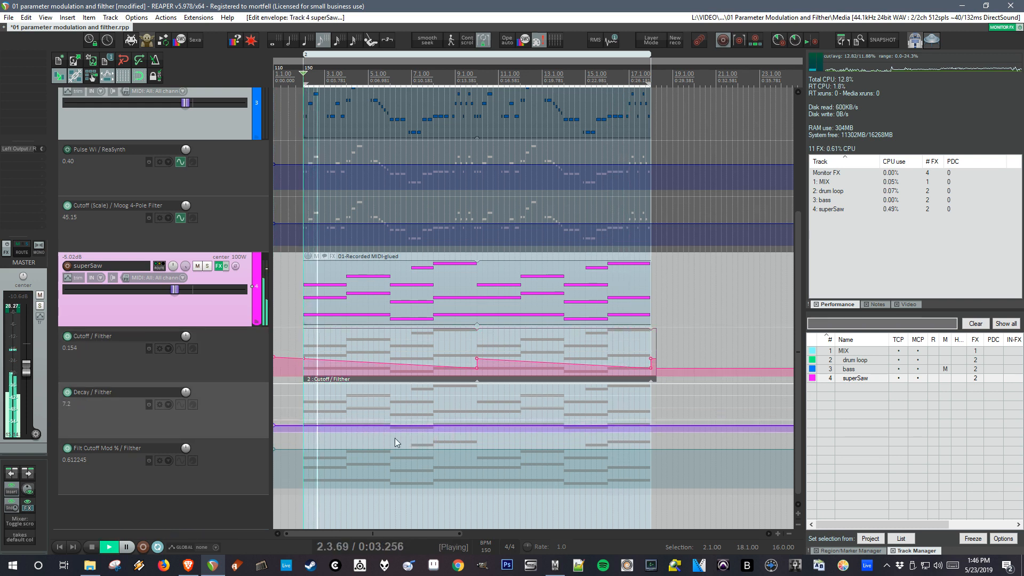
left_click(306, 426, "shift")
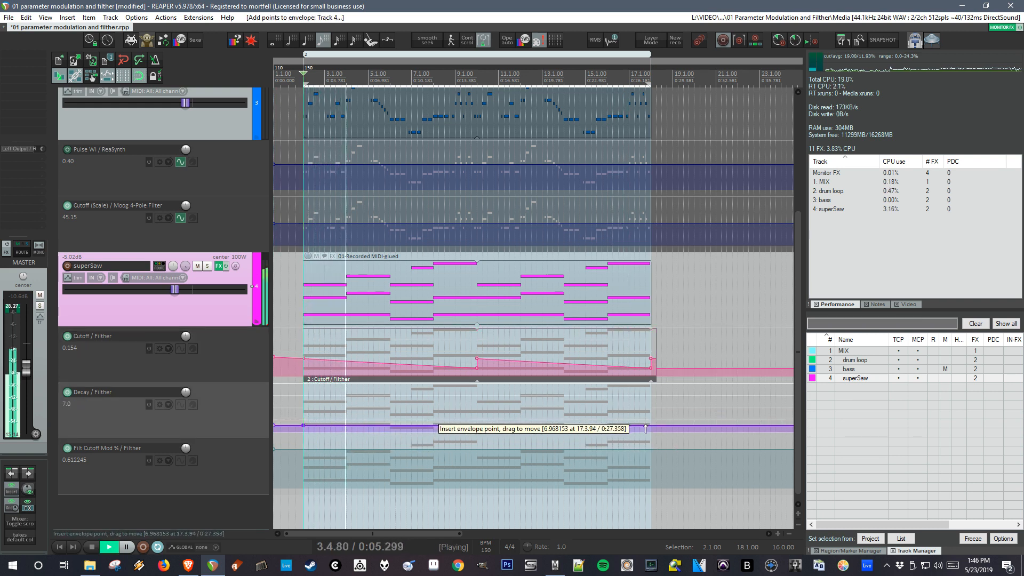
left_click_drag(647, 425, 645, 525)
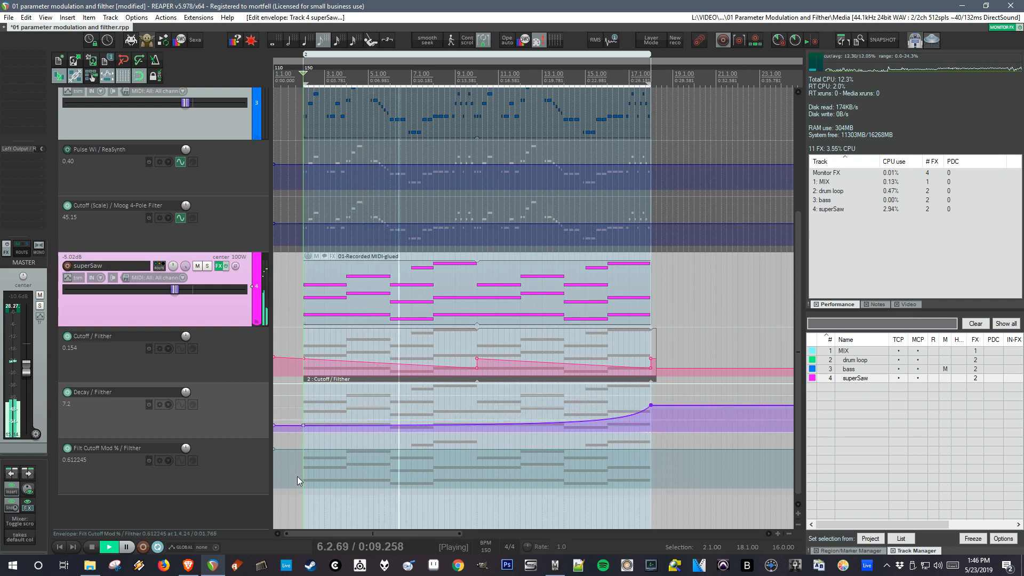
- Lower the Filt Cutoff Mod % envelope to 0.31 and make it rise from about bar 12 to its maximum at bar 18
mouse_move(304, 482)
left_mouse_down()
mouse_move(404, 482)
mouse_move(390, 483)
left_mouse_up()
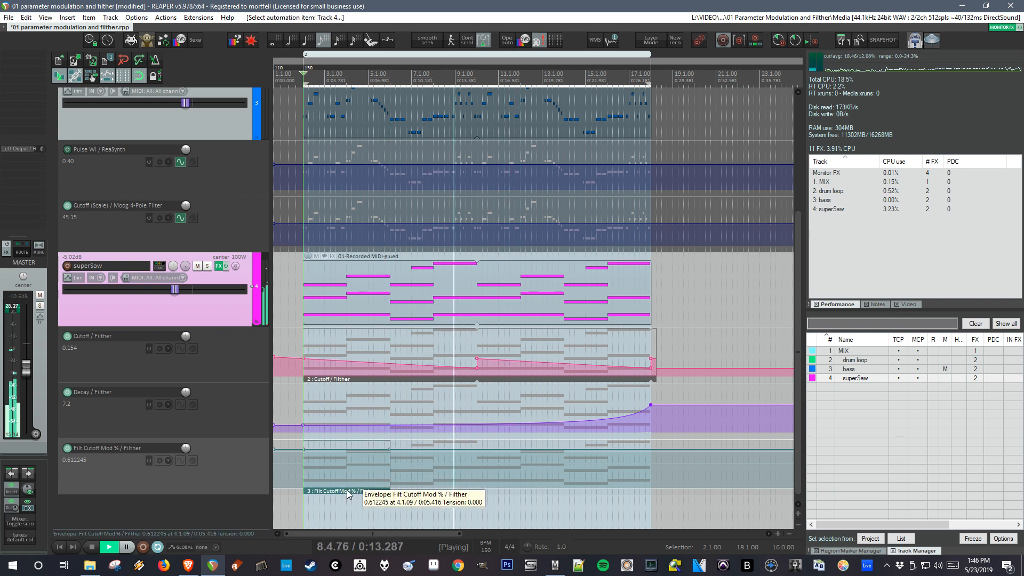
key("Delete")
left_click_drag(373, 450, 385, 486)
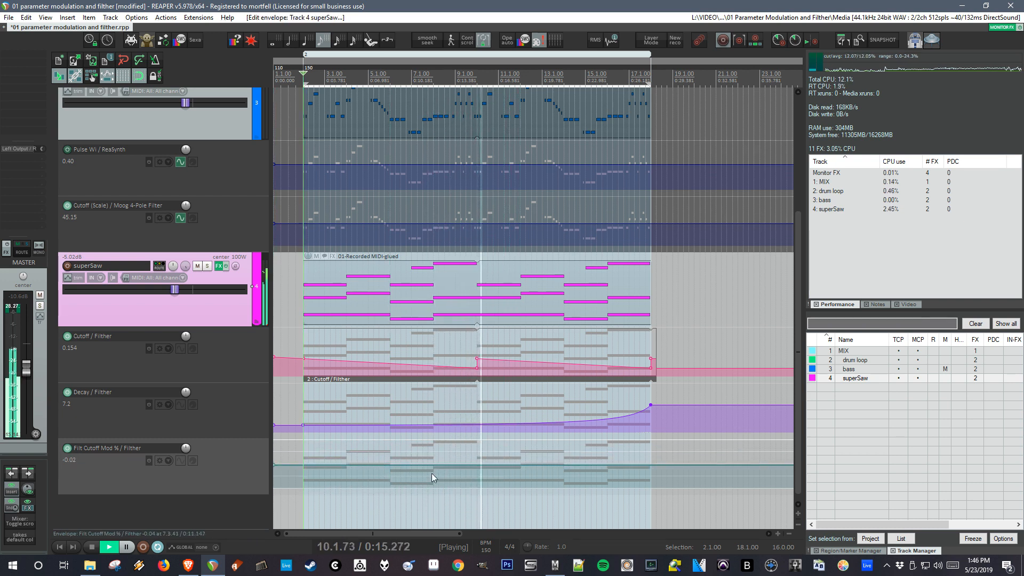
left_click_drag(449, 465, 464, 457)
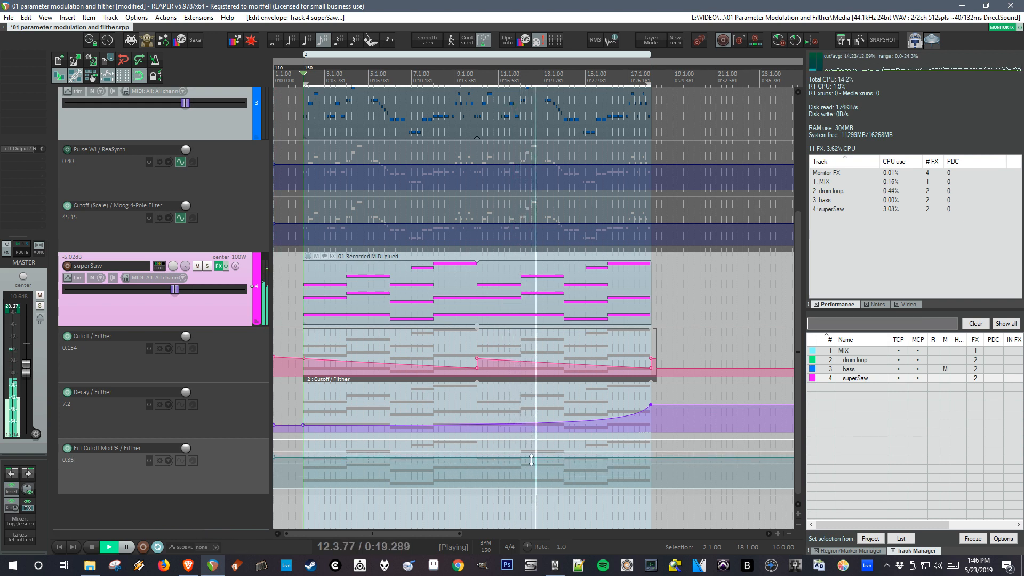
left_click(525, 457, "shift")
left_click_drag(636, 458, 651, 440)
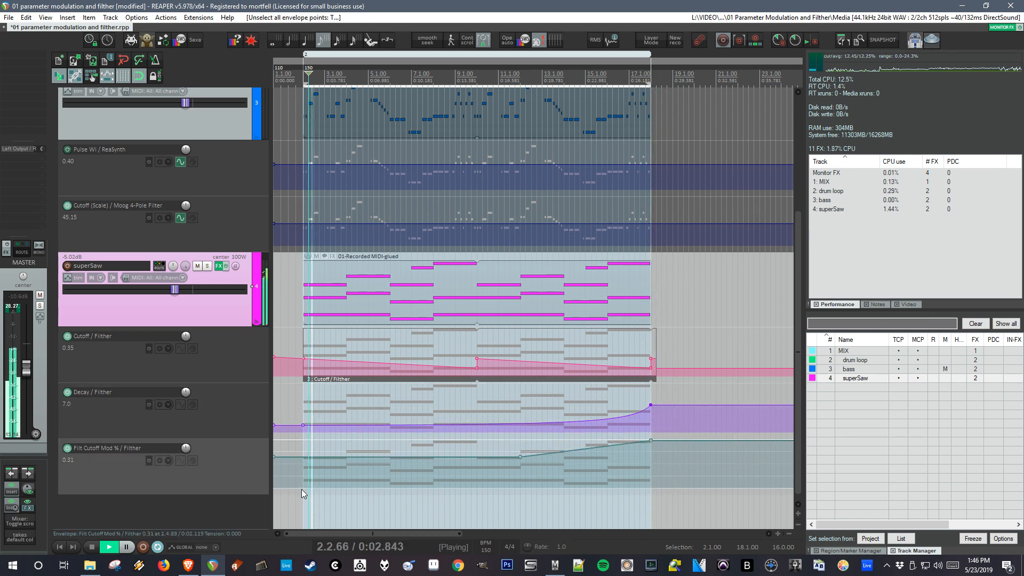
left_click(302, 490)
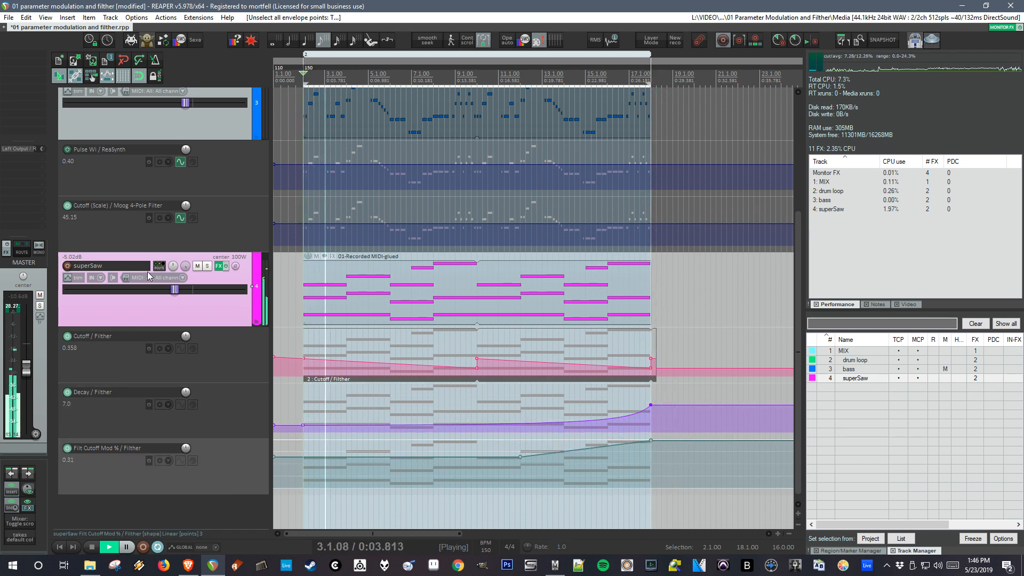
- Set the superSaw track volume to -4.27 dB and the drum loop's send to superSaw to +12 dB
left_click_drag(177, 290, 179, 291)
scroll(229, 317, "up", 4)
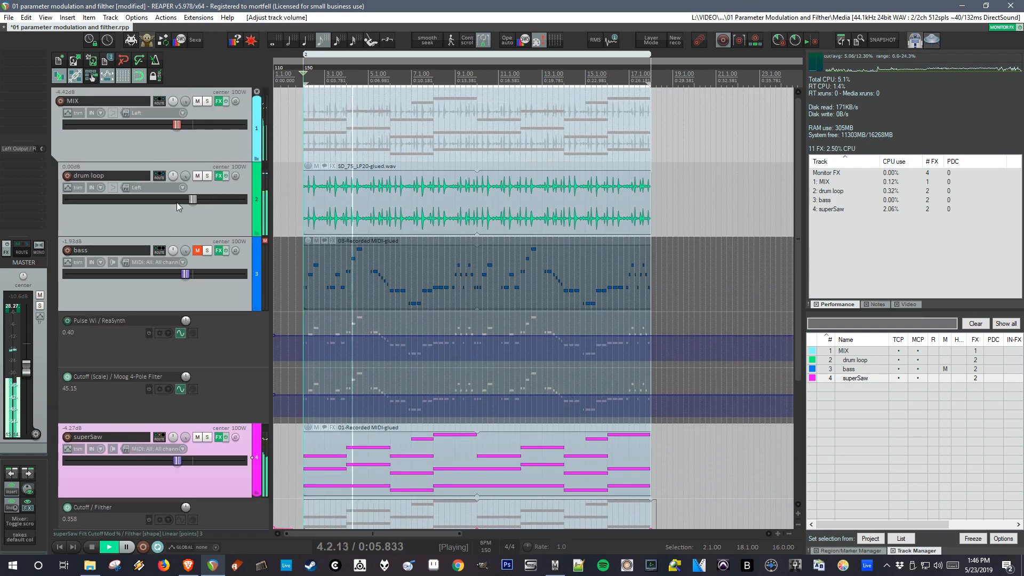
left_click(159, 178)
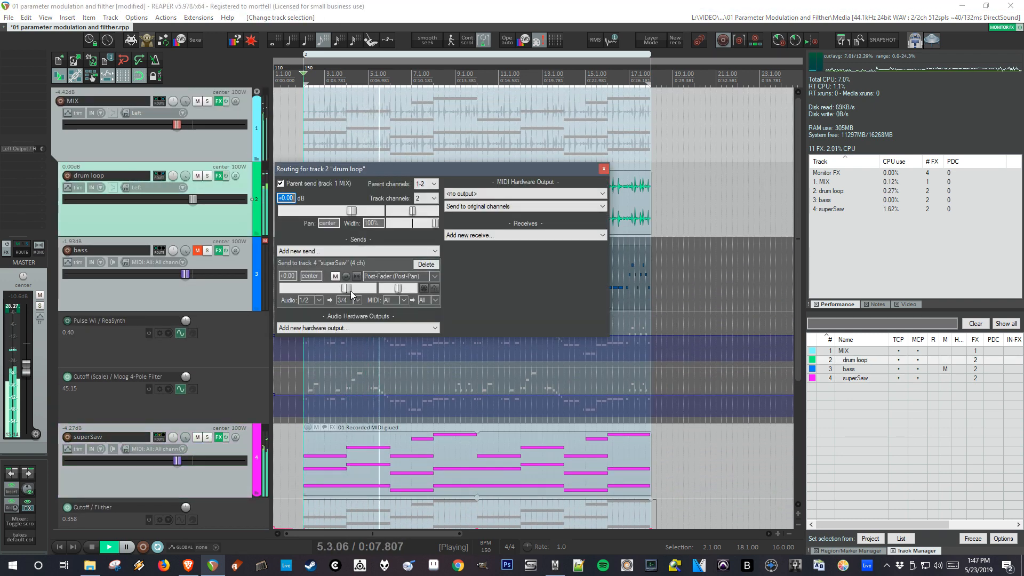
left_click_drag(378, 292, 379, 293)
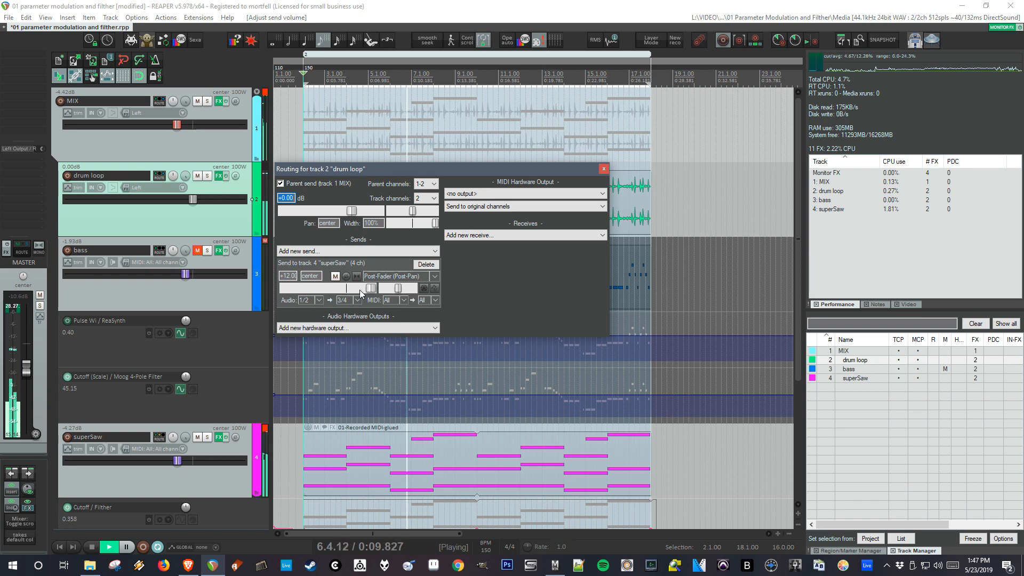
left_click(604, 169)
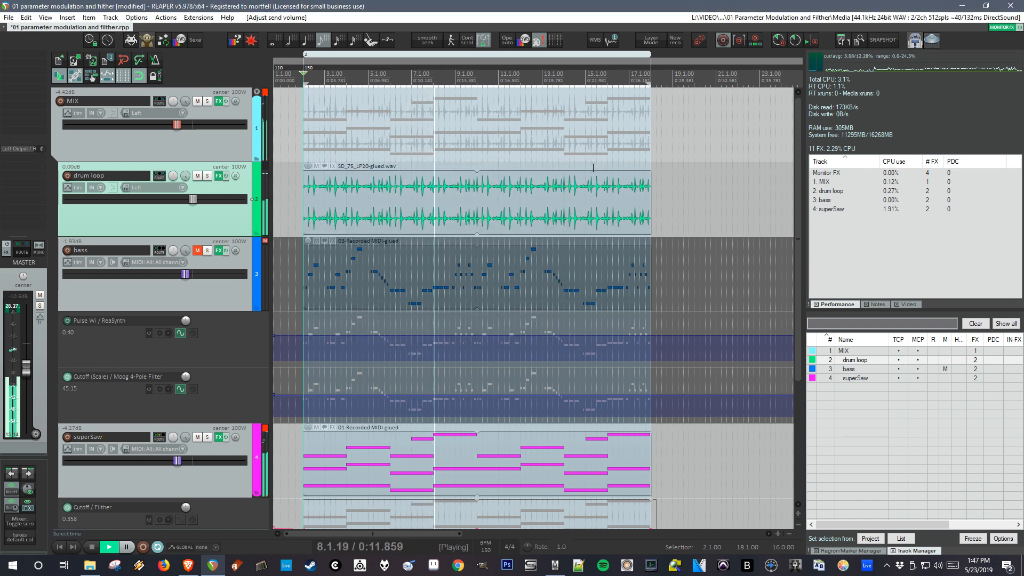
- Toggle Inertia on the first filter in superSaw's Filther, set its resonance to 0.45, close the FX window and stop playback
left_click(259, 433)
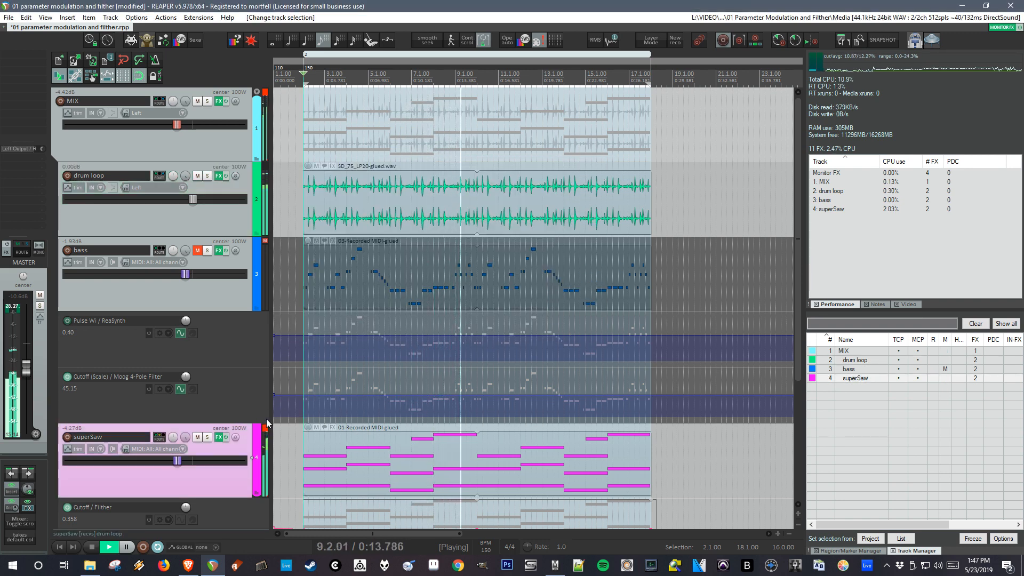
left_click(219, 438)
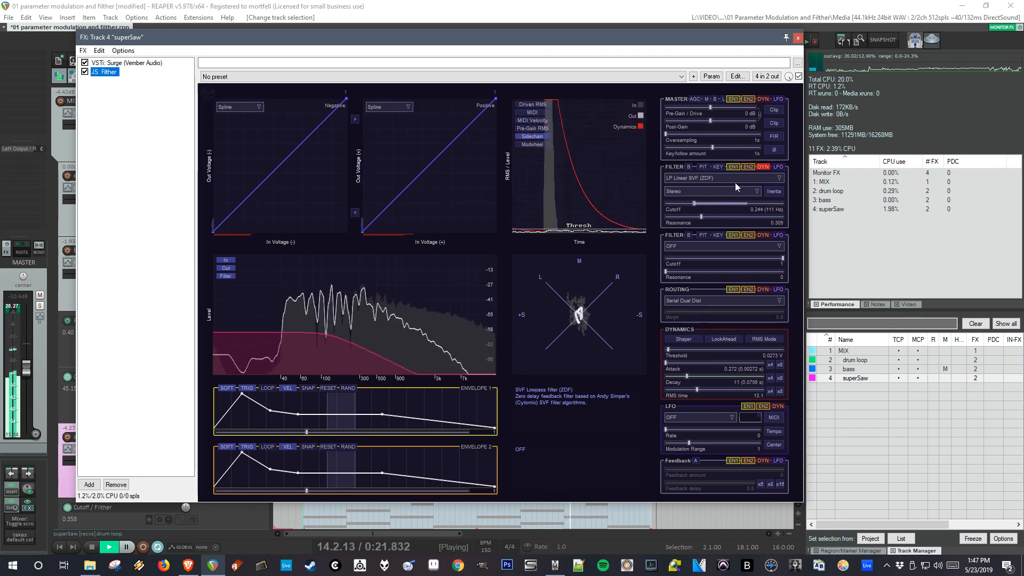
left_click(776, 193)
left_click(777, 193)
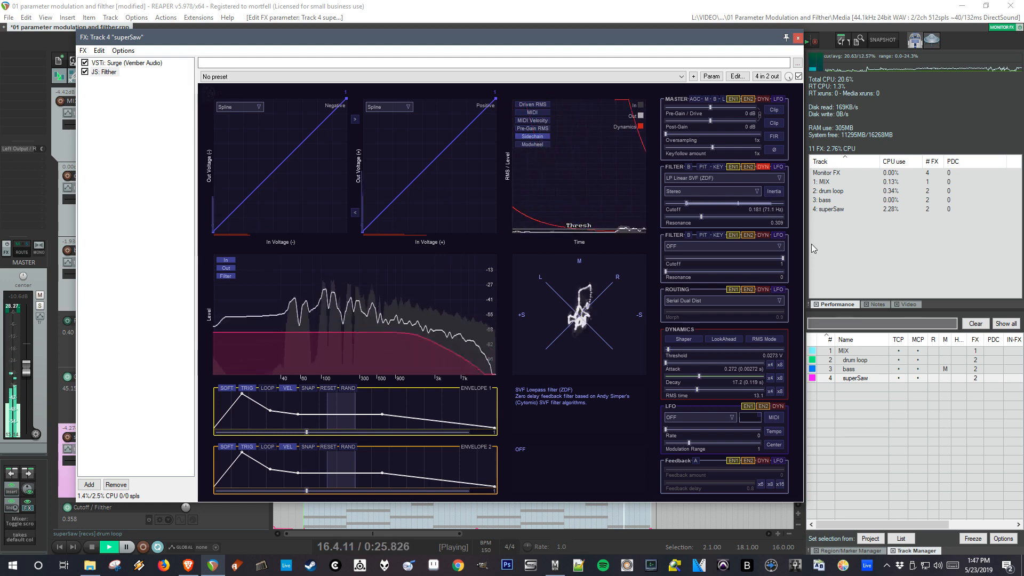
mouse_move(709, 217)
left_mouse_down()
mouse_move(742, 217)
mouse_move(721, 222)
left_mouse_up()
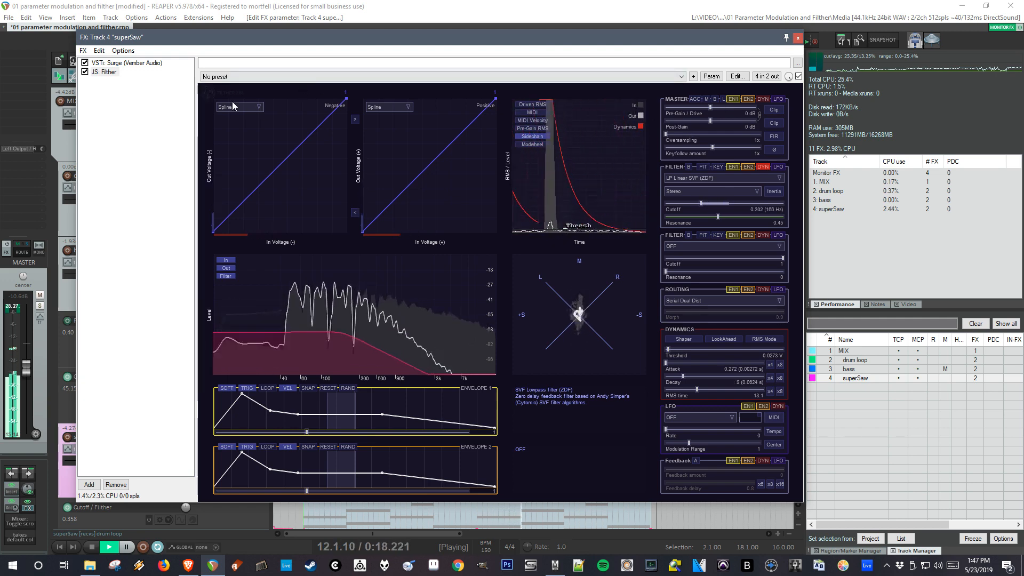
left_click(104, 73)
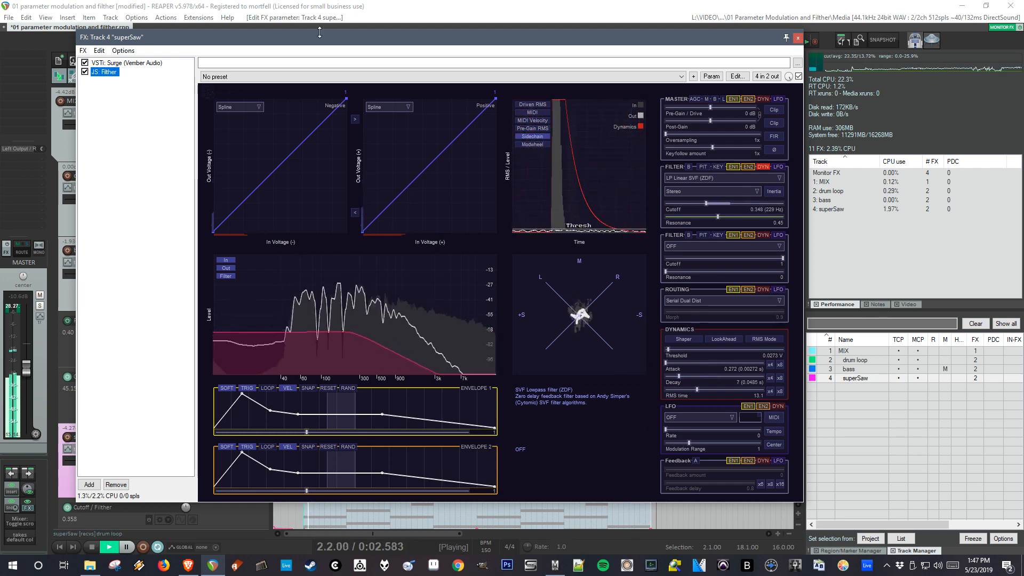
left_click_drag(304, 37, 354, 36)
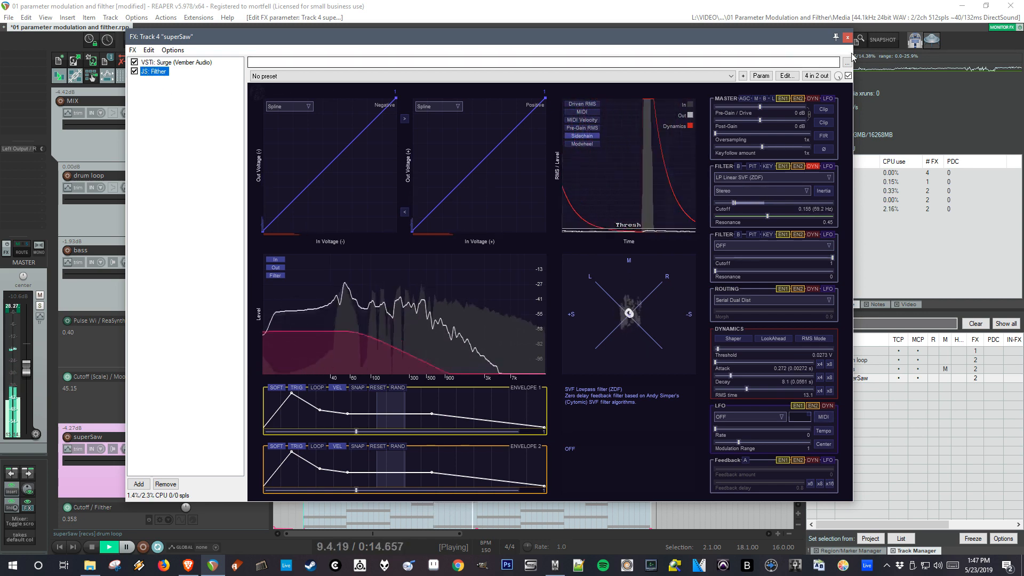
left_click(848, 37)
key("space")
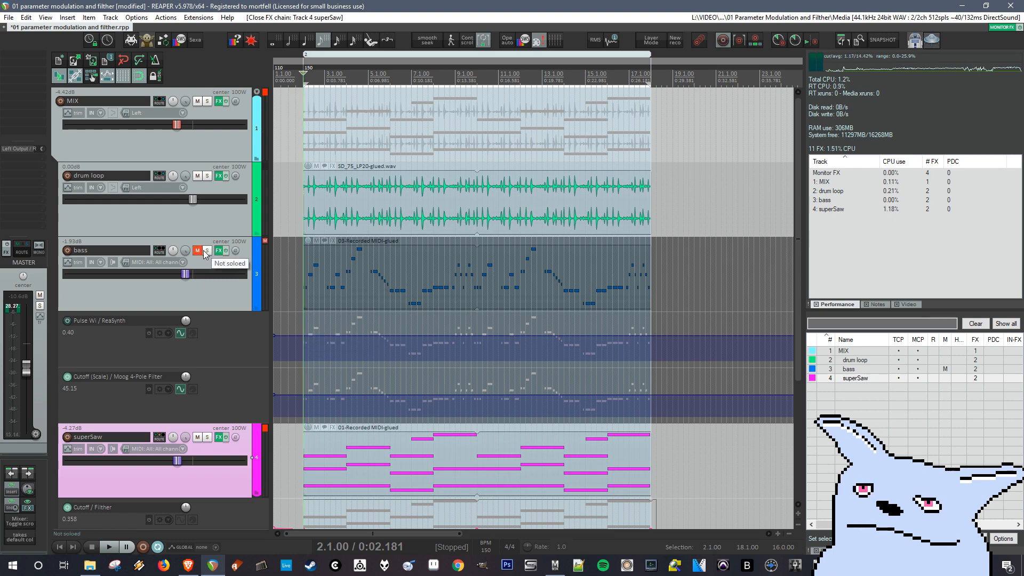
- Open superSaw's FX chain to view the Surge synth, close it, and unmute the bass track
left_click(220, 438)
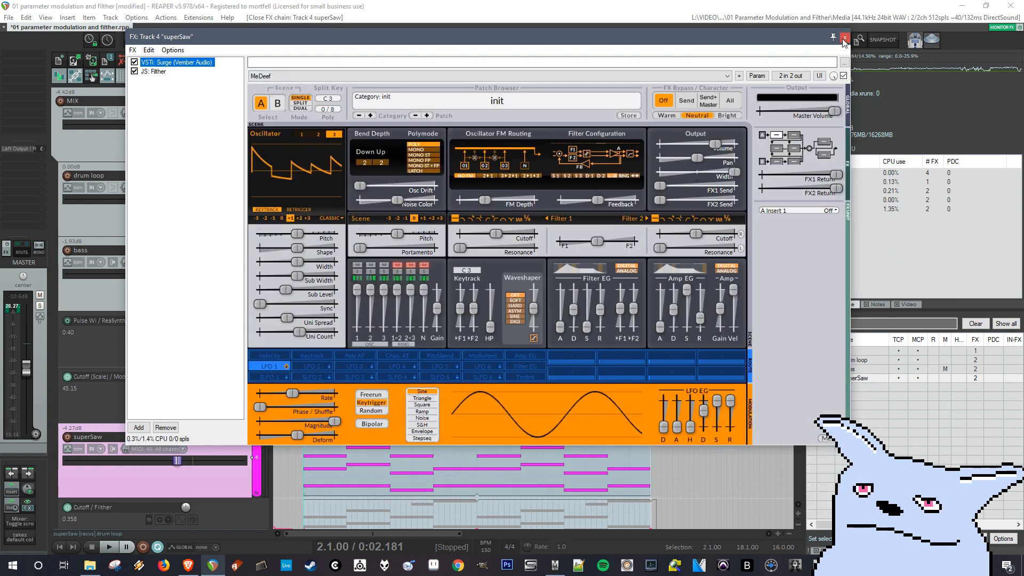
left_click(848, 38)
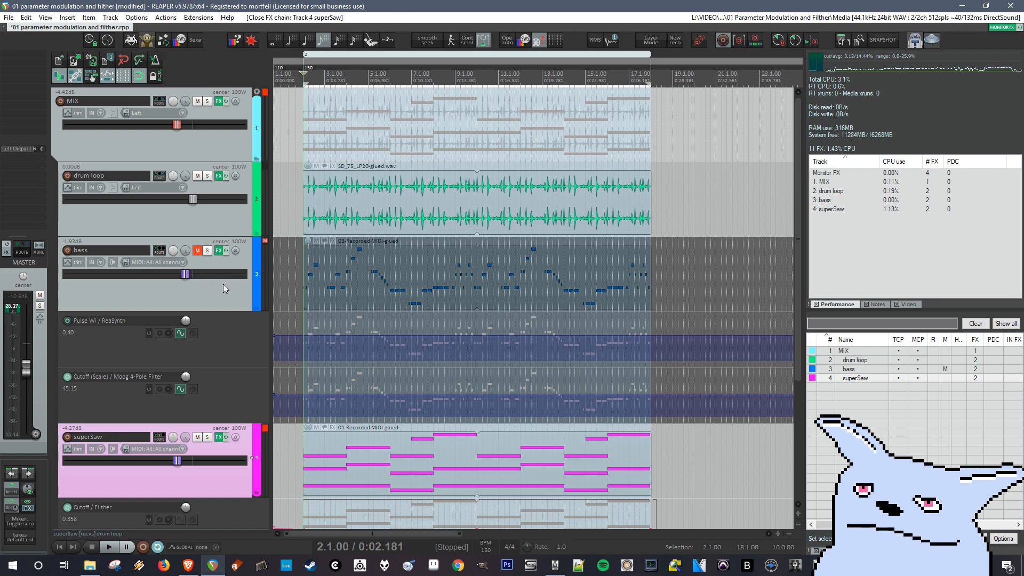
left_click(198, 251)
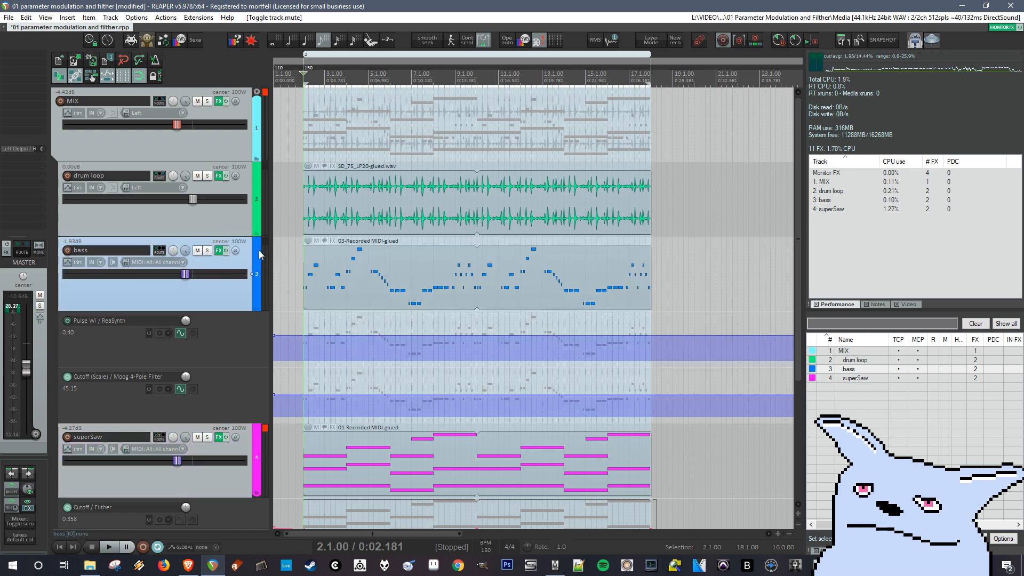
- Trim the superSaw Cutoff automation item to end at bar 18 and reset the track's clip indicator
scroll(258, 405, "down", 3)
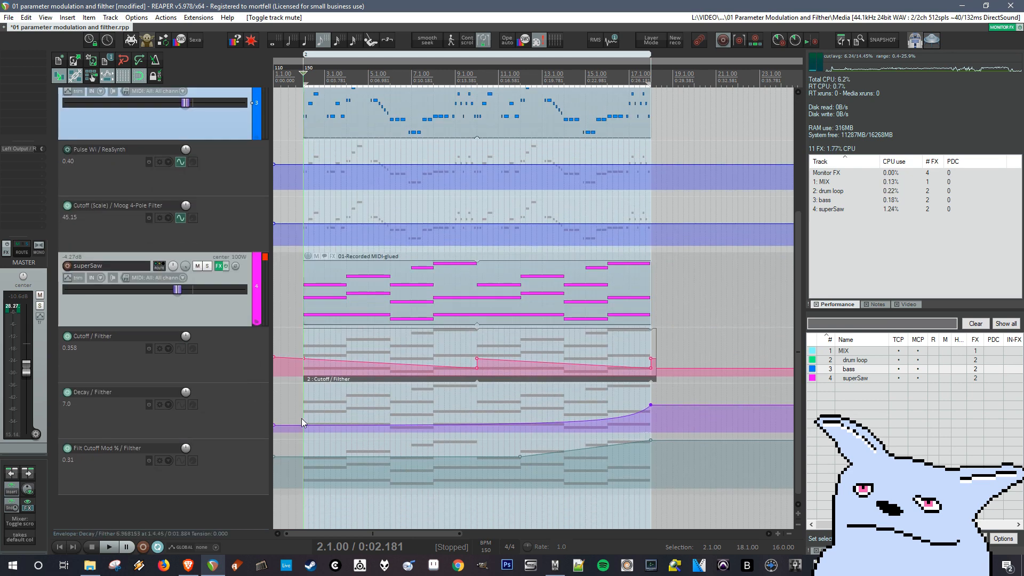
left_click_drag(655, 366, 649, 366)
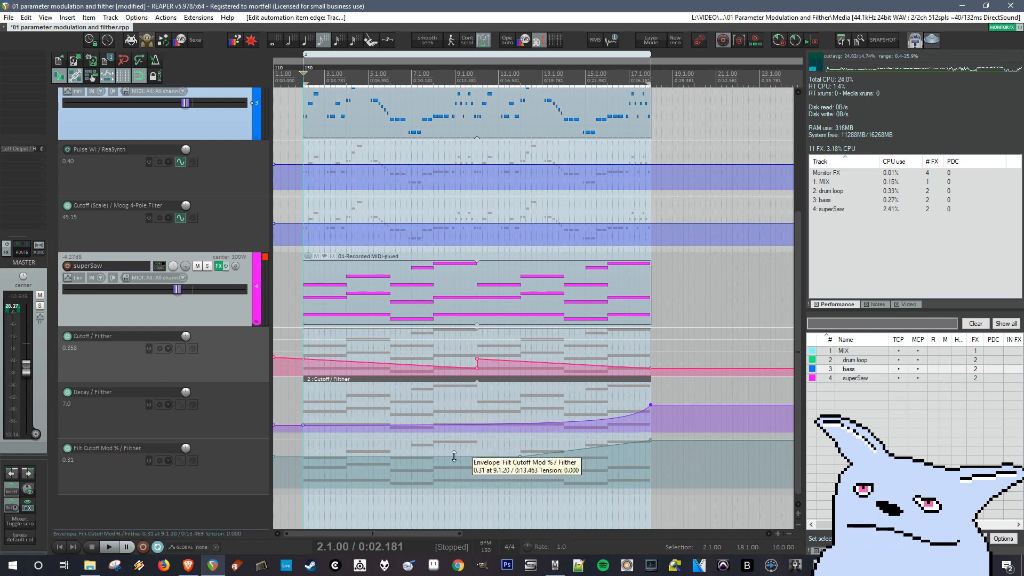
left_click(267, 262)
left_click(267, 263)
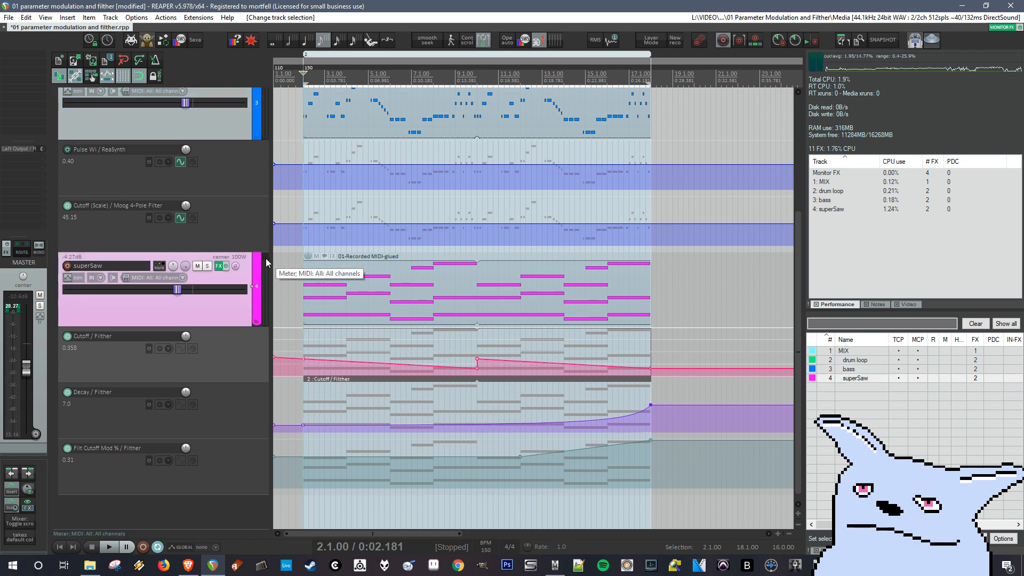
- Select the bass track, open its FX chain for inspection, and close it
scroll(260, 293, "up", 4)
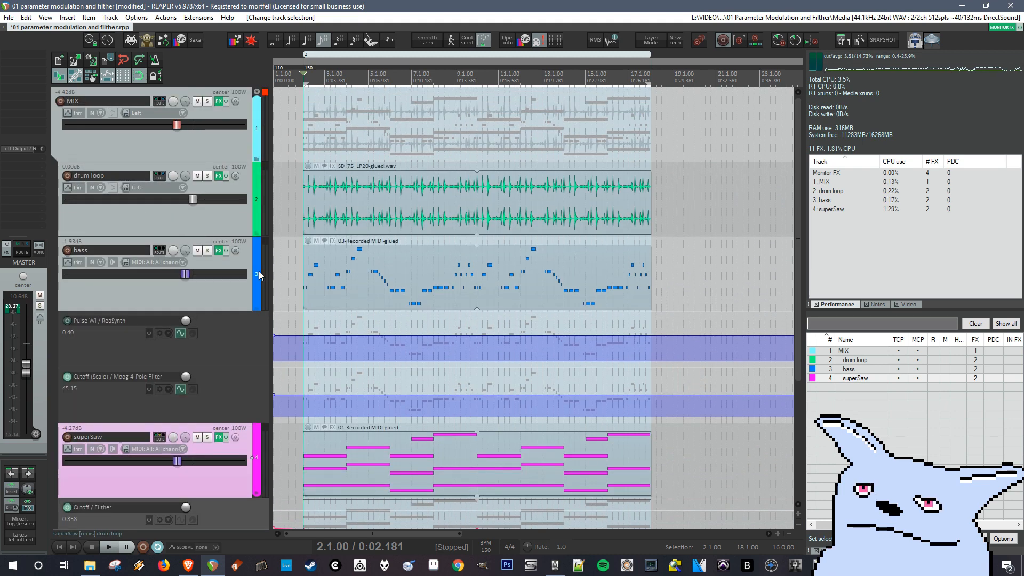
left_click(232, 296)
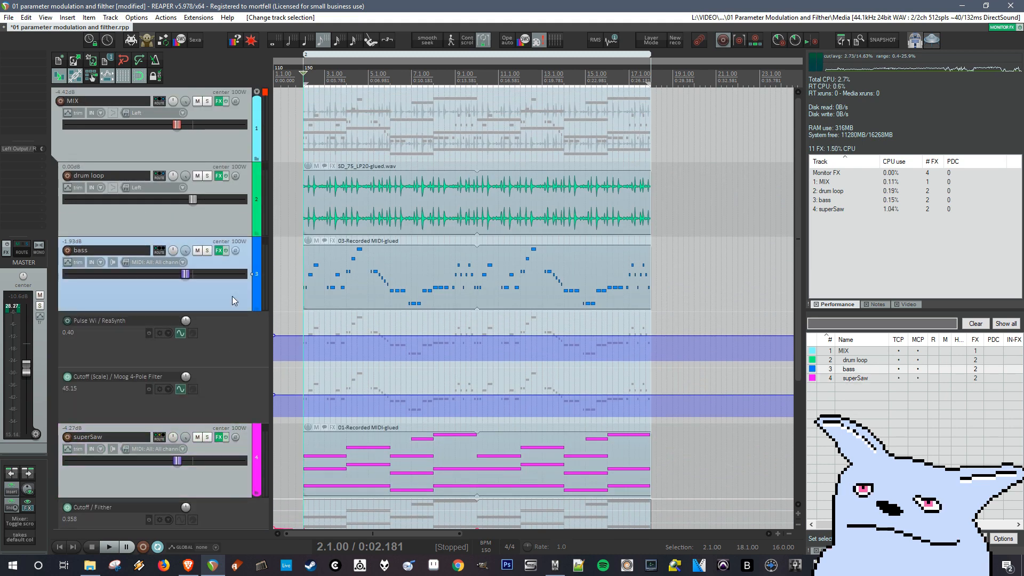
left_click(219, 251)
left_click(953, 74)
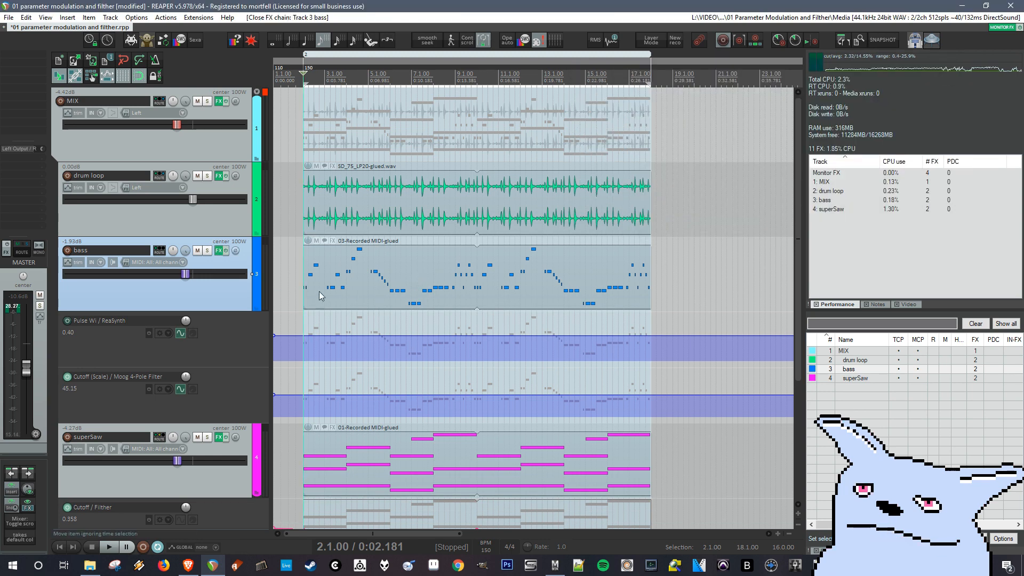
- Hide all envelopes of the bass and superSaw tracks
key("ctrl+h")
left_click(234, 370)
key("ctrl+h")
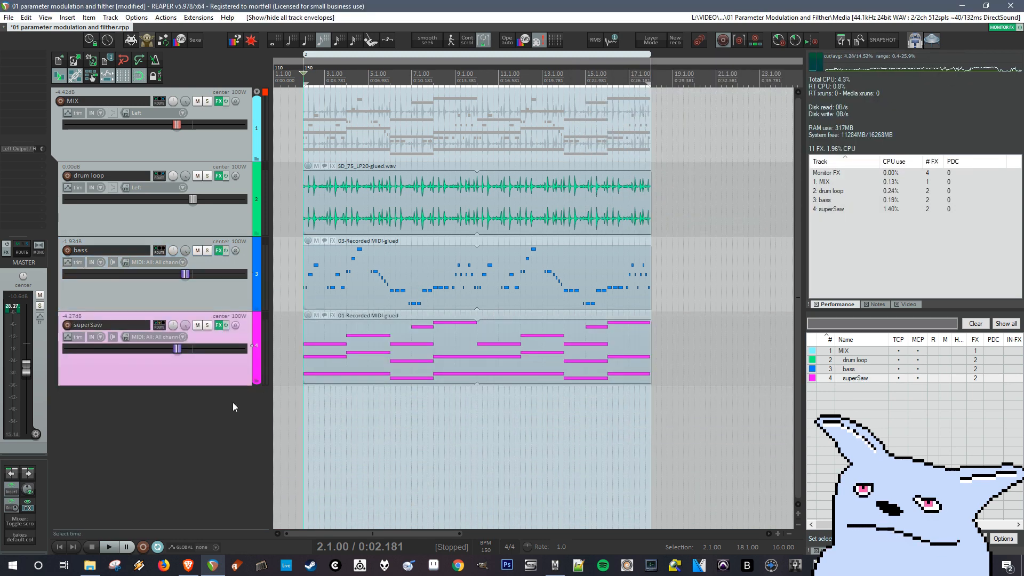